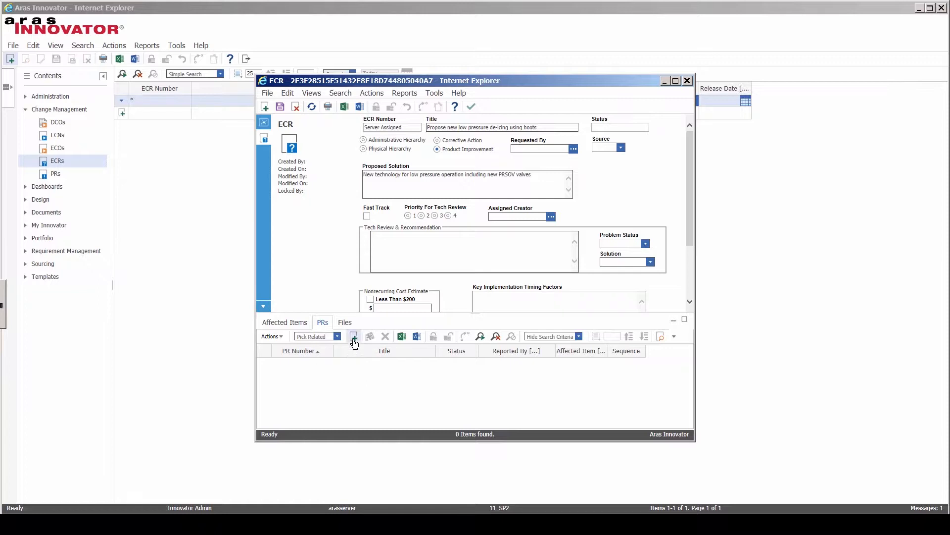
Step: Link problem report PR-100001 on the maximum pipe air pressure regulation to the ECR's PRs
{"action": "left_click", "coordinate": [354, 337]}
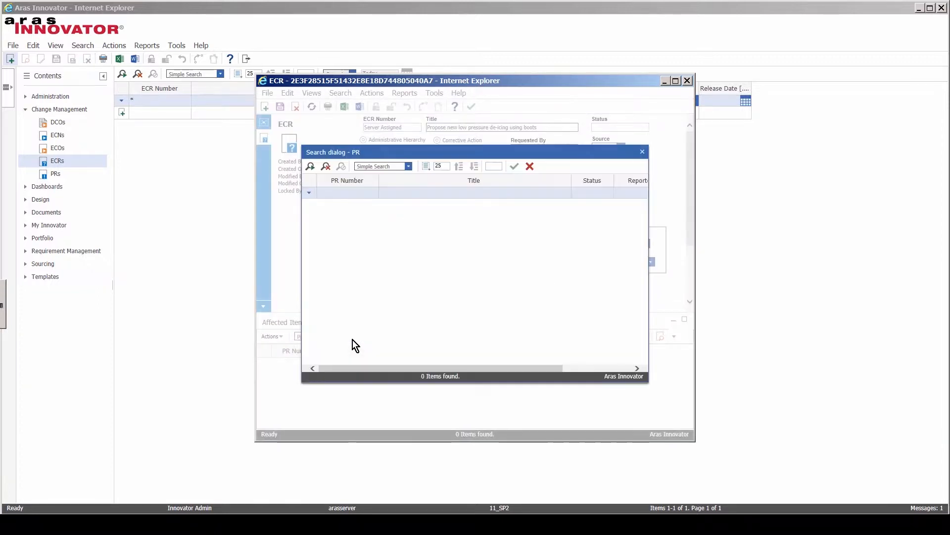
{"action": "left_click", "coordinate": [362, 192]}
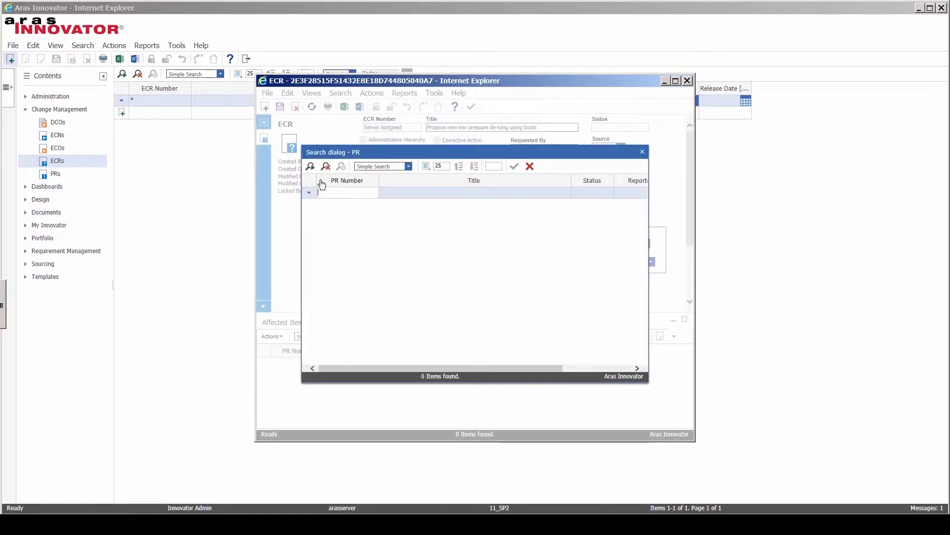
{"action": "left_click", "coordinate": [310, 169]}
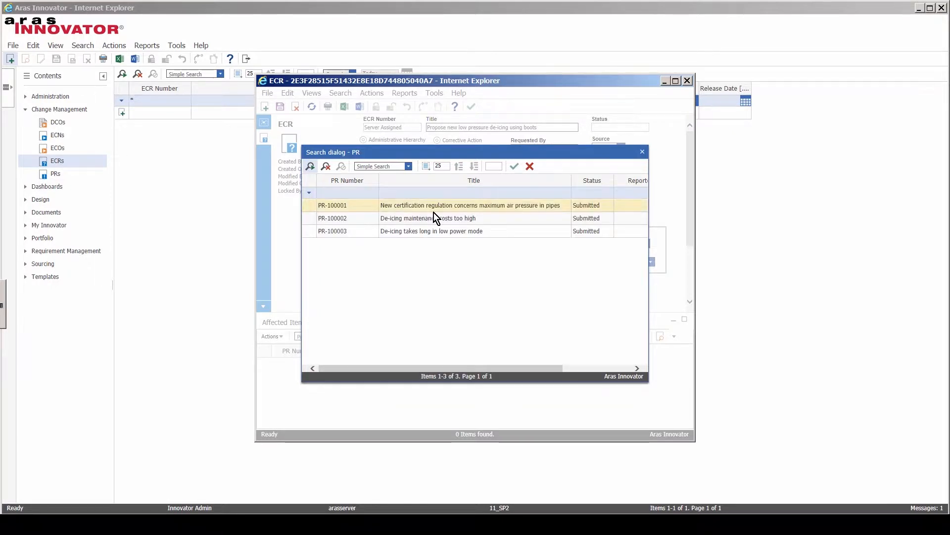
{"action": "left_click", "coordinate": [435, 205]}
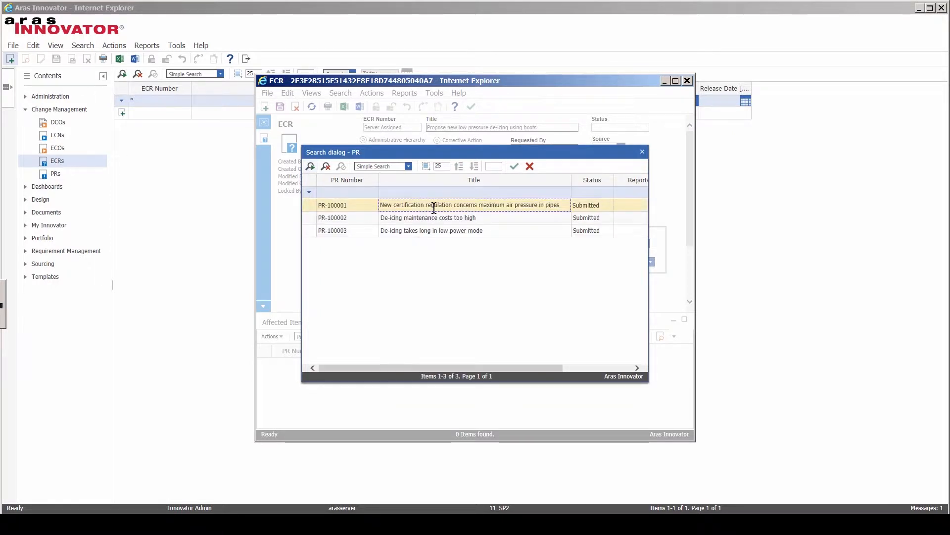
{"action": "left_click", "coordinate": [515, 169]}
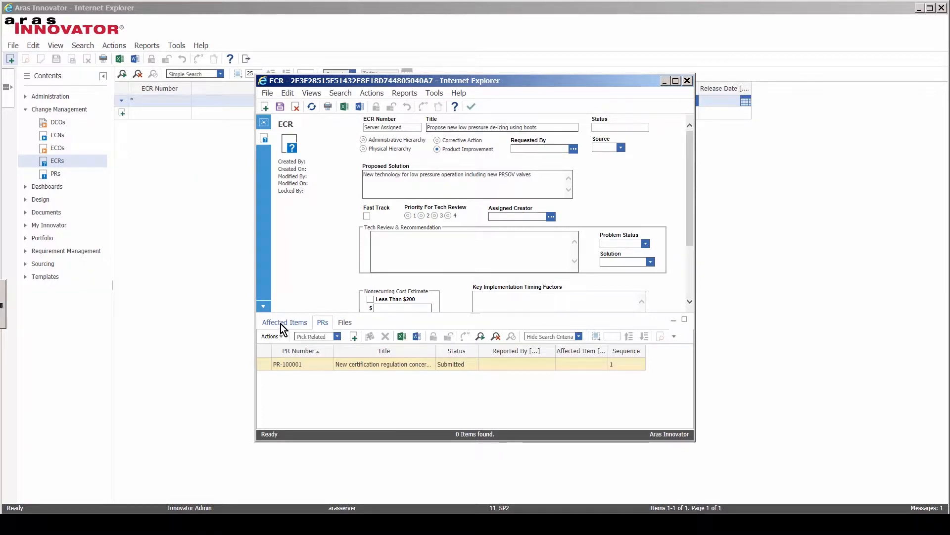
Step: Add requirement document RD-00001 (De-icing Requirements baseline) as a new ECR affected item
{"action": "left_click", "coordinate": [281, 323]}
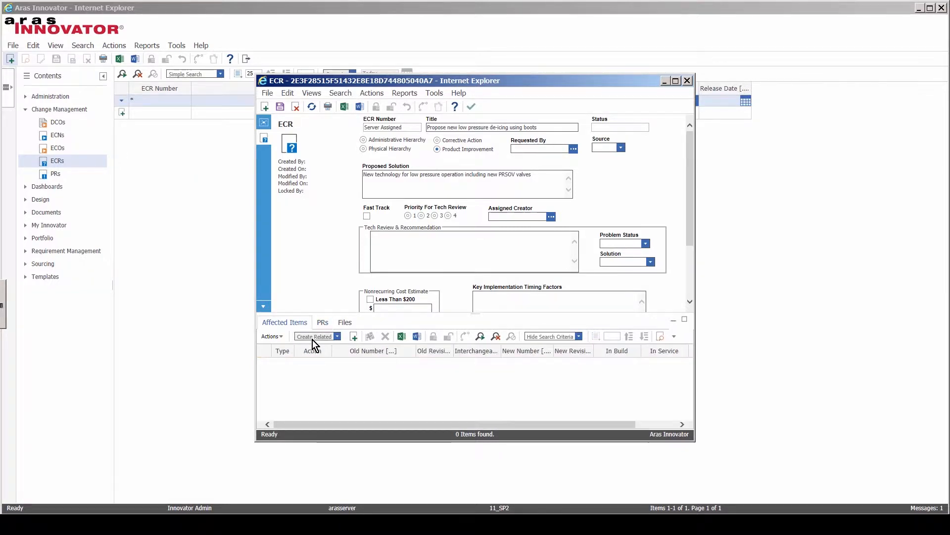
{"action": "left_click", "coordinate": [354, 337]}
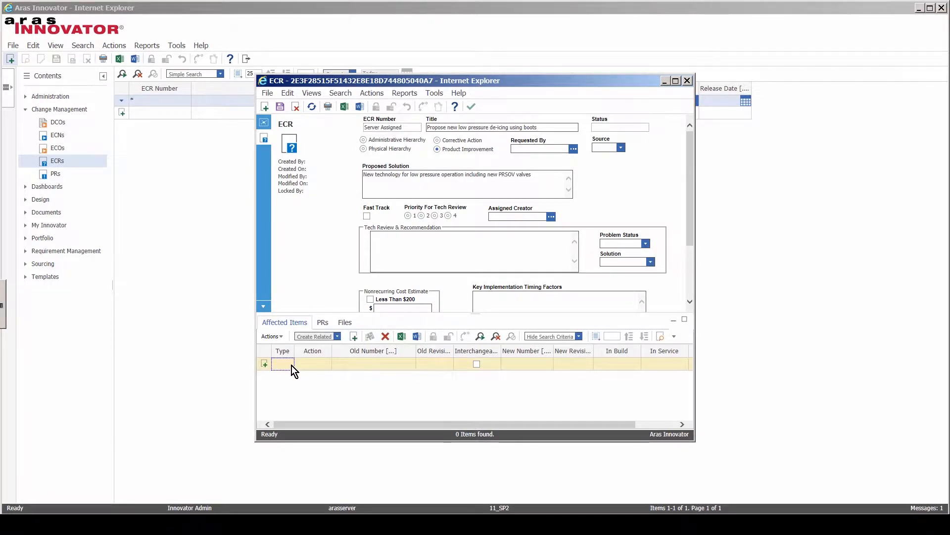
{"action": "right_click", "coordinate": [292, 366]}
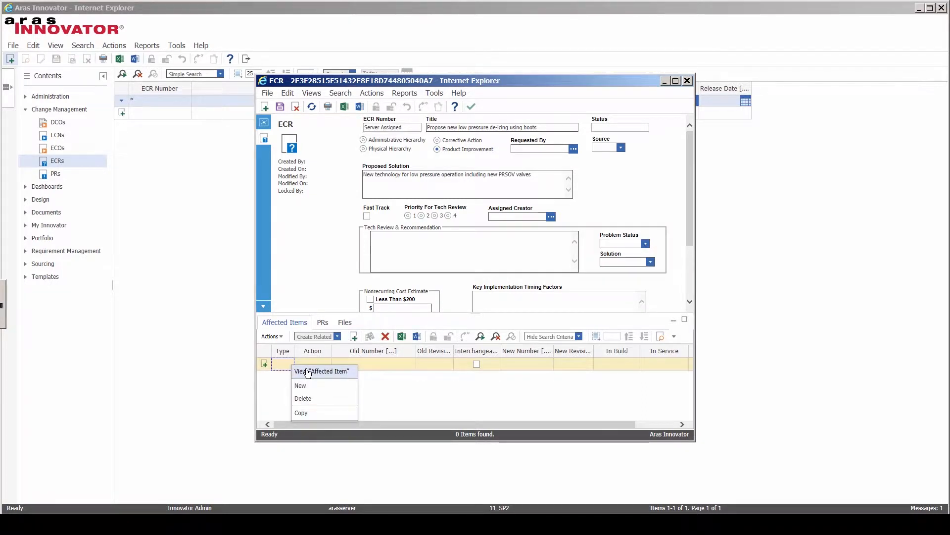
{"action": "left_click", "coordinate": [307, 372]}
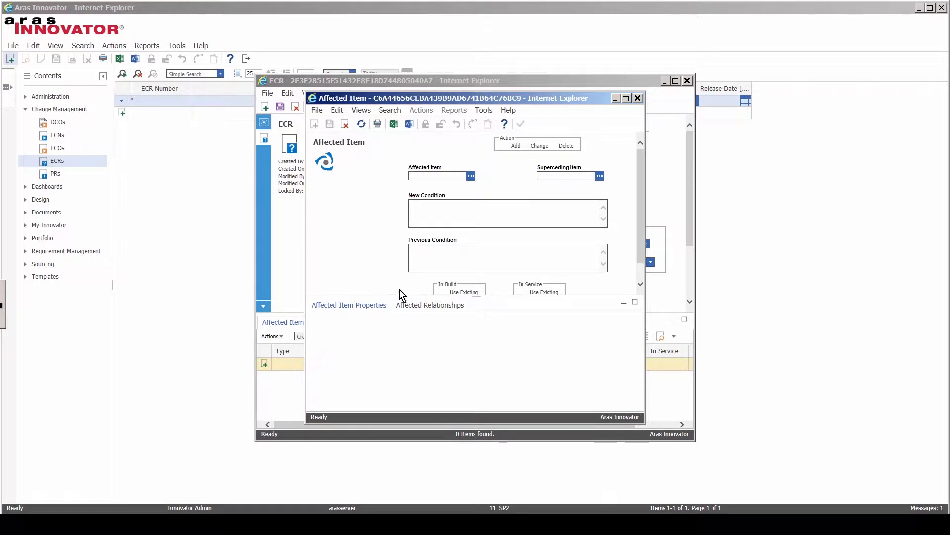
{"action": "left_click", "coordinate": [471, 176]}
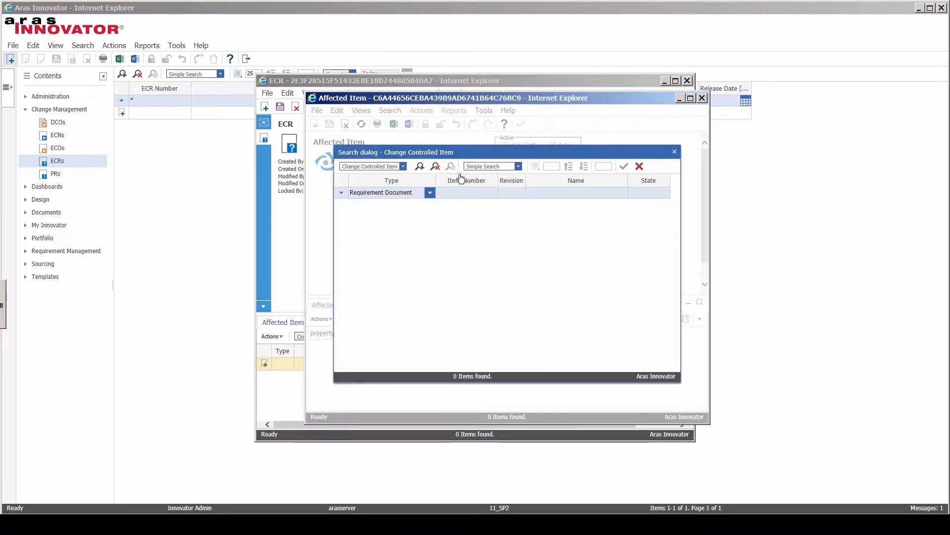
{"action": "left_click", "coordinate": [403, 166]}
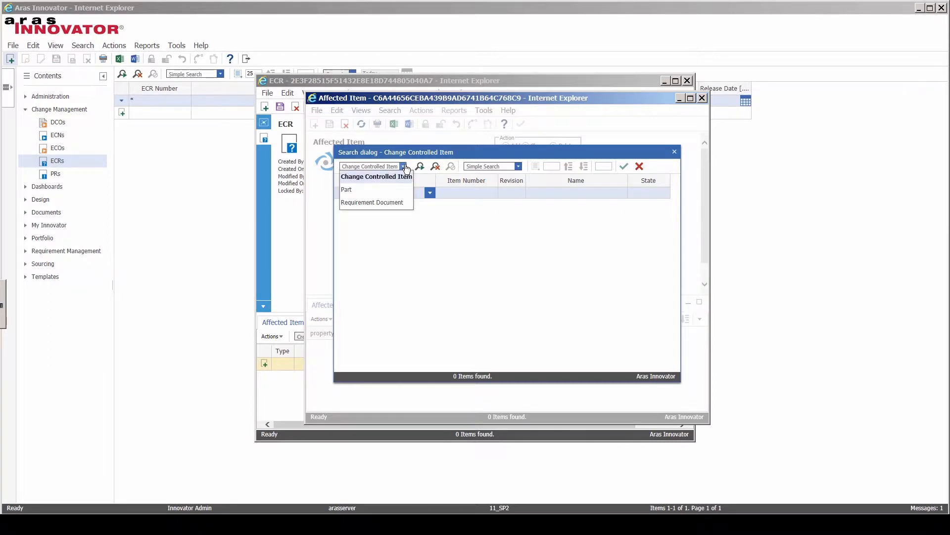
{"action": "left_click", "coordinate": [373, 202]}
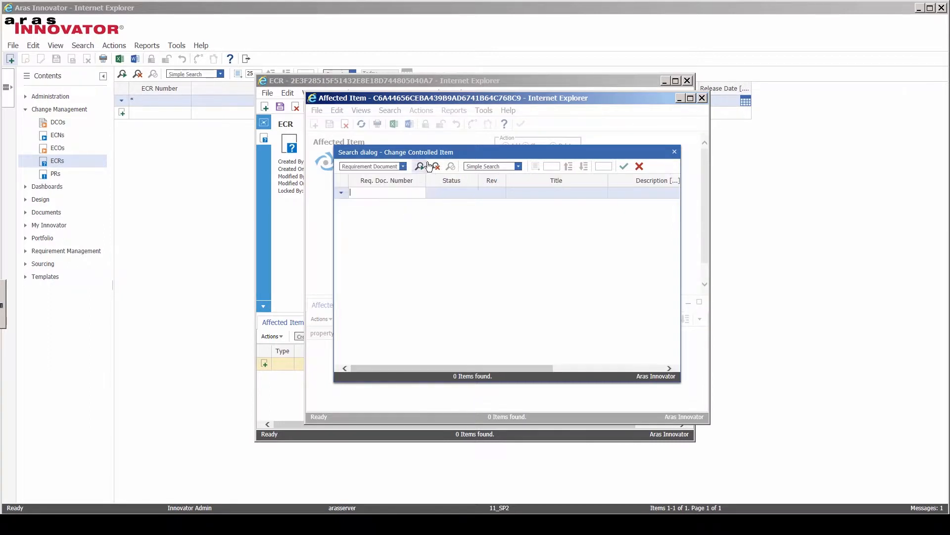
{"action": "left_click", "coordinate": [420, 166]}
{"action": "left_click", "coordinate": [381, 208]}
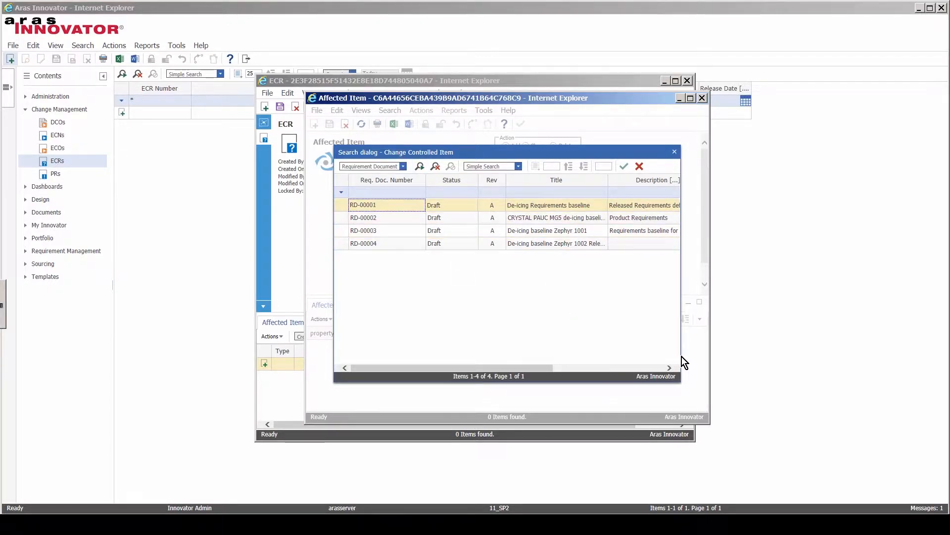
{"action": "left_click_drag", "start_coordinate": [520, 367], "coordinate": [431, 363]}
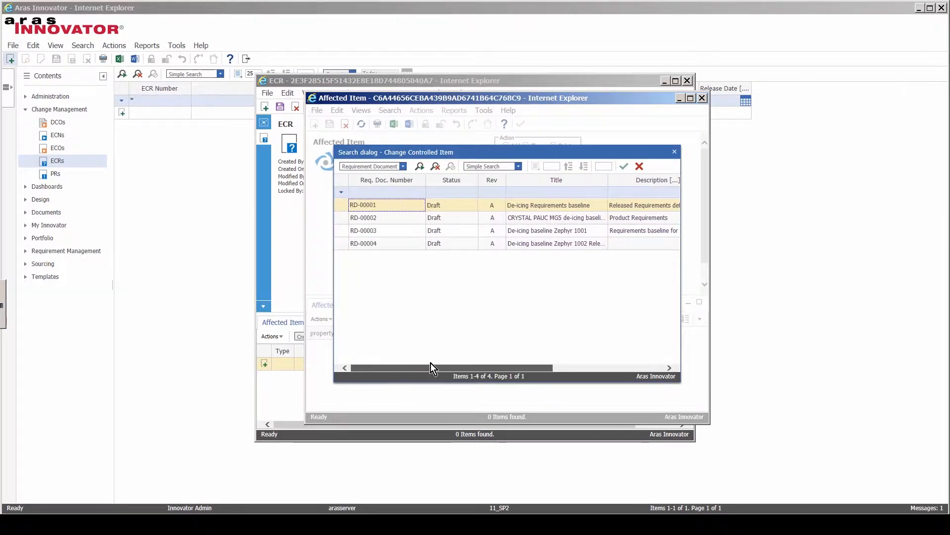
{"action": "left_click", "coordinate": [624, 169]}
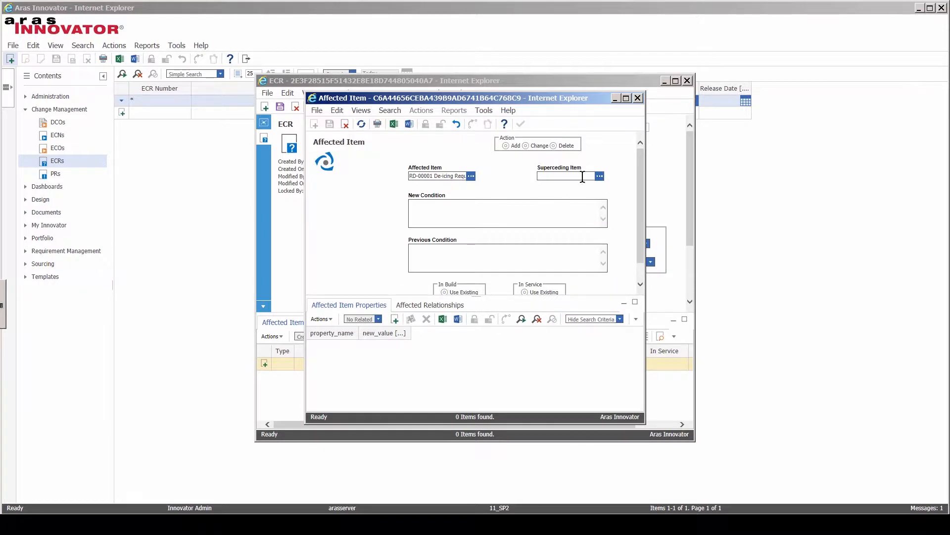
{"action": "left_click", "coordinate": [637, 98]}
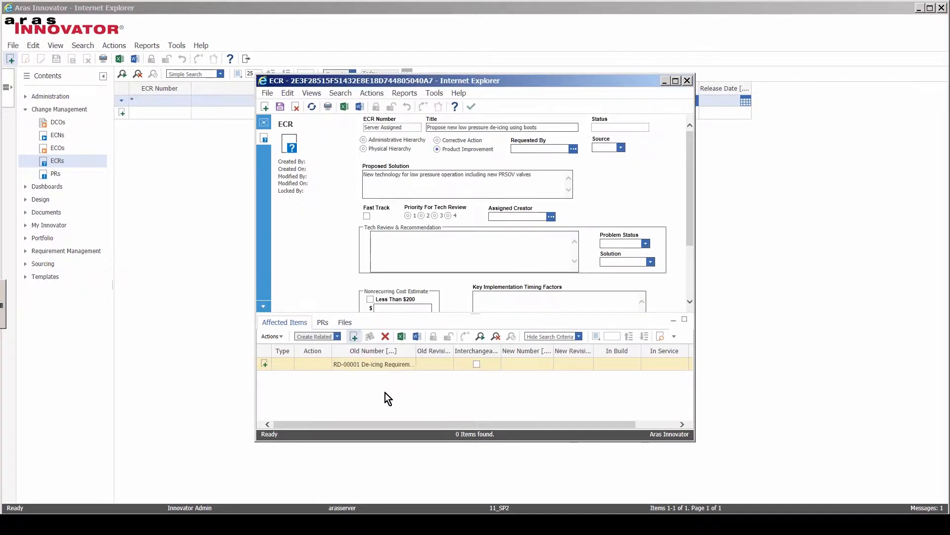
Step: Add part EQ00006 as a second affected item row on the ECR
{"action": "left_click", "coordinate": [353, 336]}
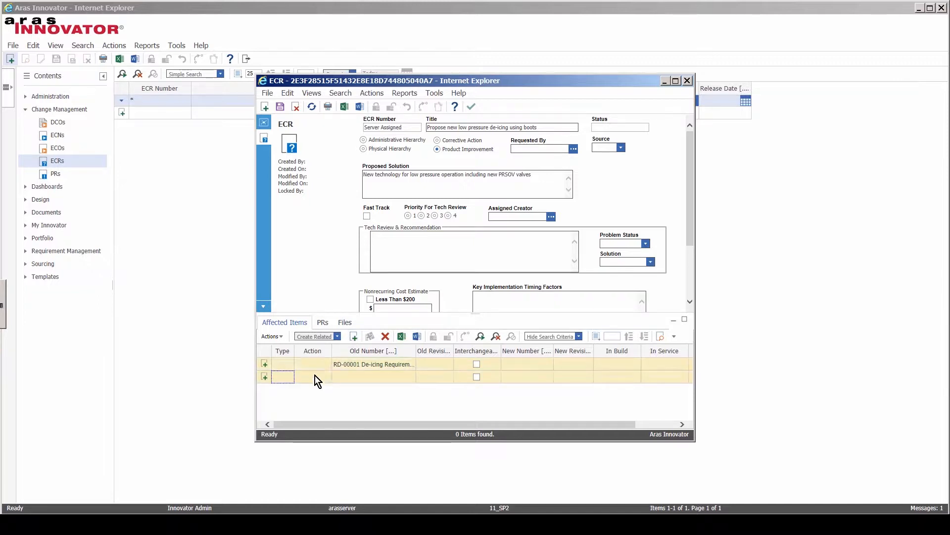
{"action": "left_click", "coordinate": [292, 381]}
{"action": "right_click", "coordinate": [292, 381]}
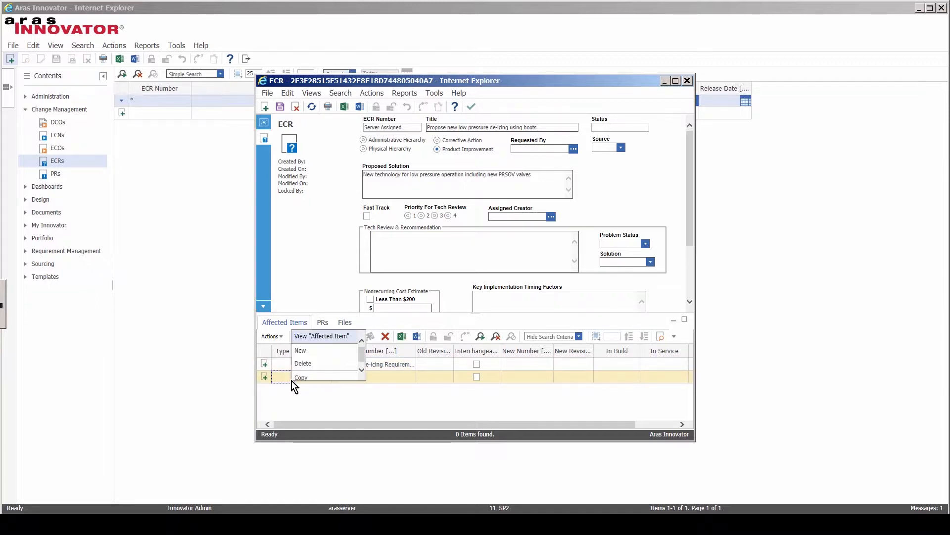
{"action": "left_click", "coordinate": [316, 336]}
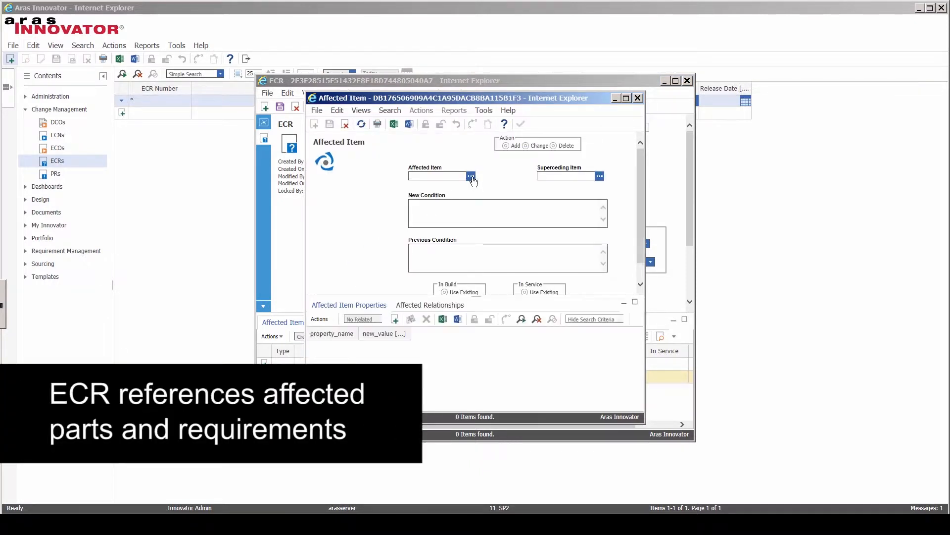
{"action": "left_click", "coordinate": [471, 177]}
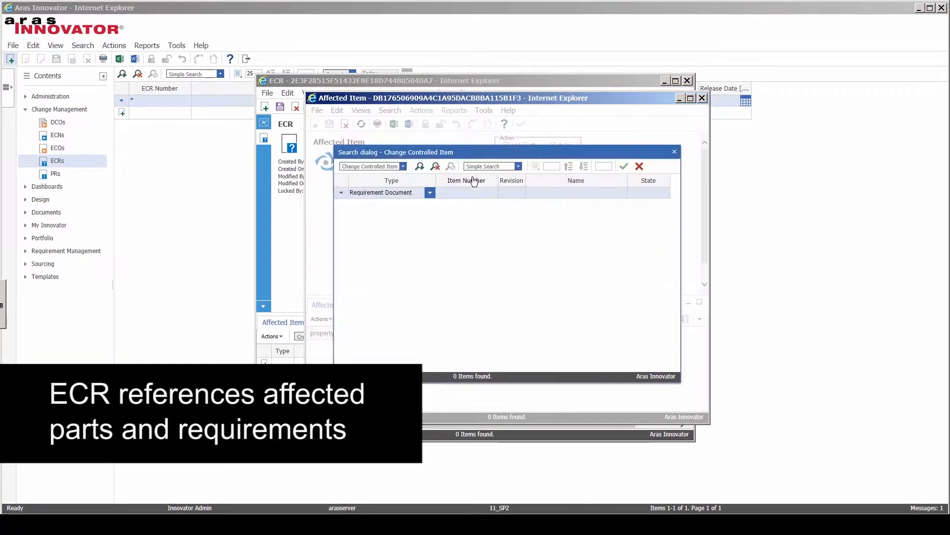
{"action": "left_click", "coordinate": [404, 168]}
{"action": "left_click", "coordinate": [396, 188]}
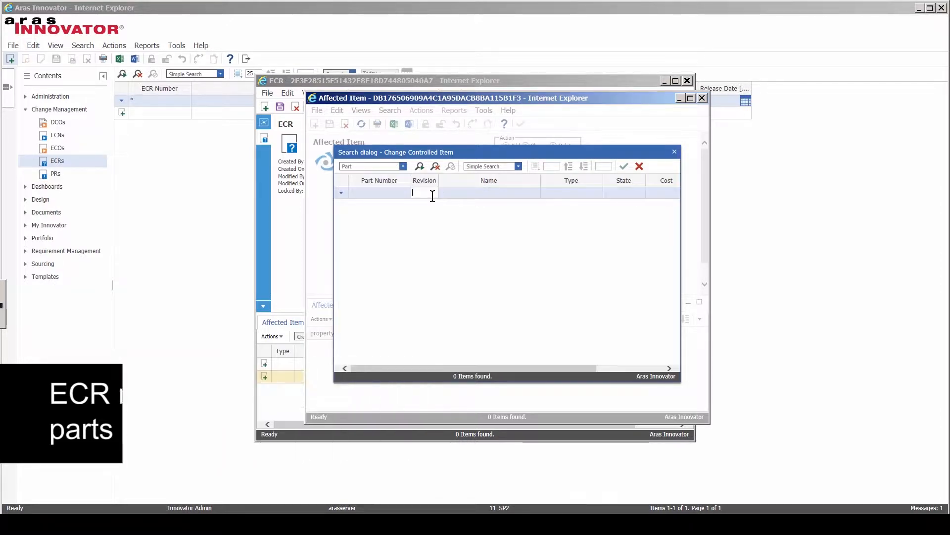
{"action": "left_click", "coordinate": [382, 195]}
{"action": "left_click", "coordinate": [421, 166]}
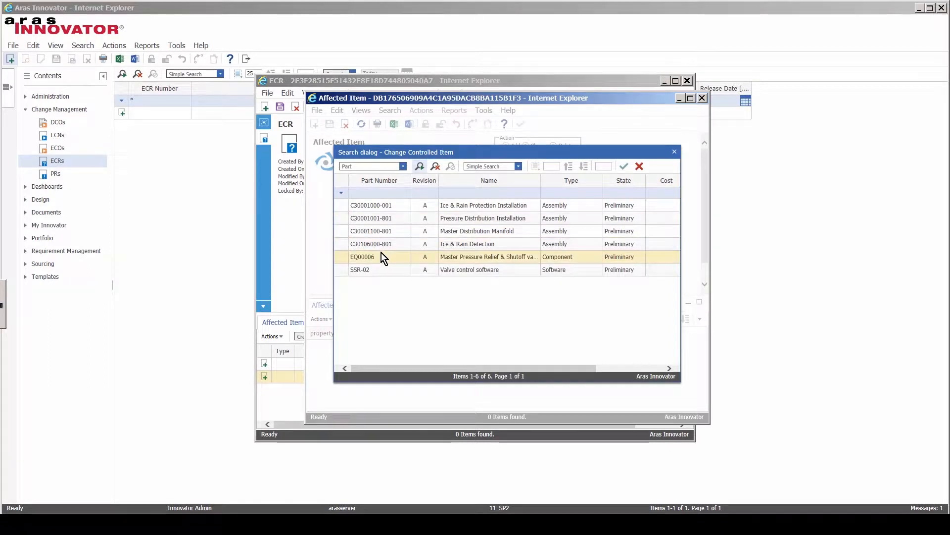
{"action": "left_click", "coordinate": [381, 254]}
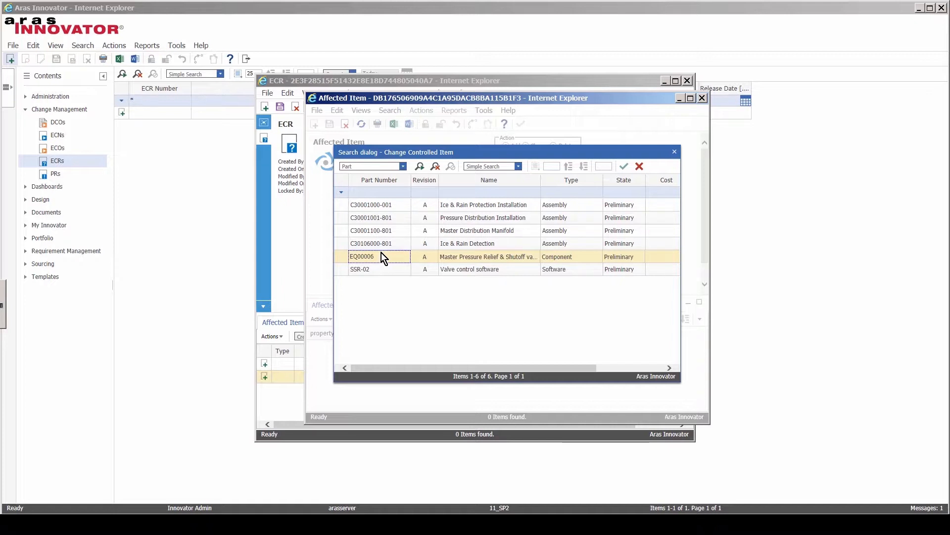
{"action": "left_click", "coordinate": [624, 165]}
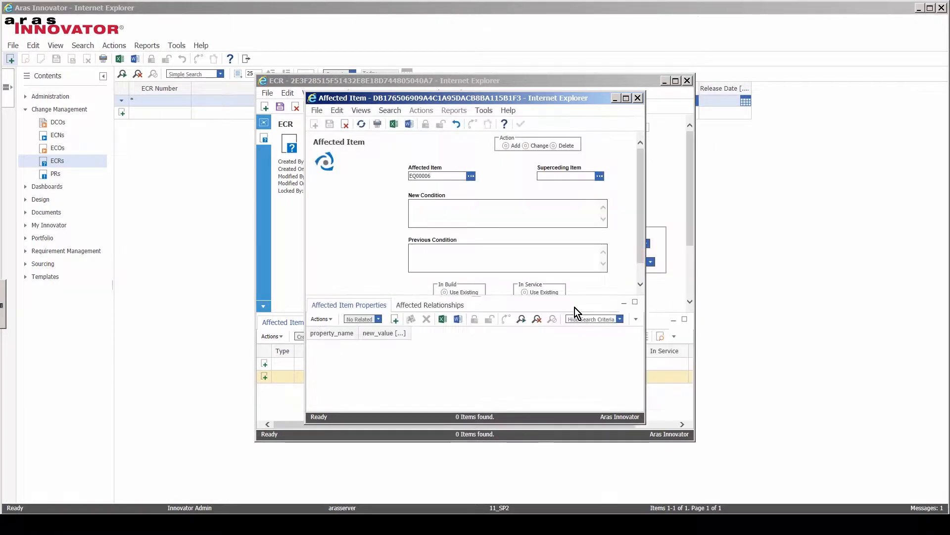
{"action": "left_click", "coordinate": [639, 98]}
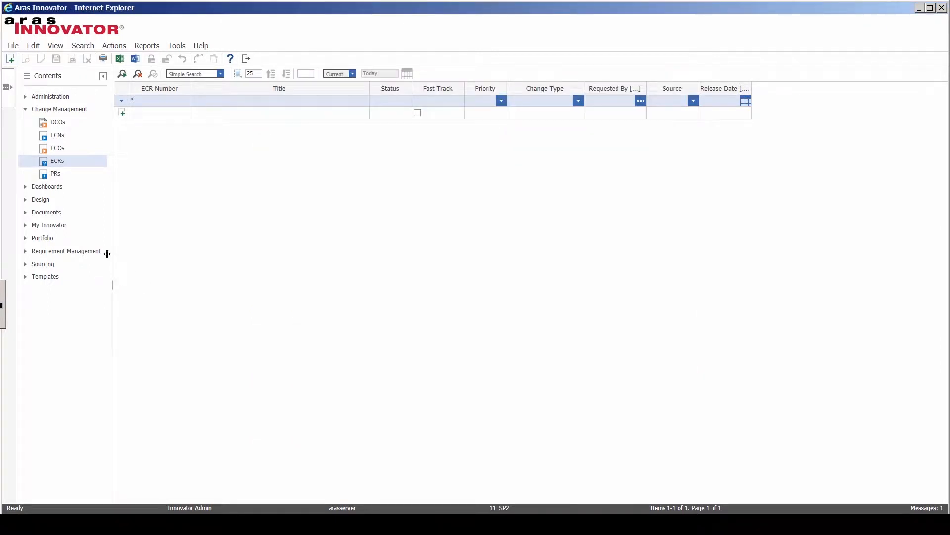
Step: Open requirement document RD-00001 from the Requirement Management documents list
{"action": "left_click", "coordinate": [49, 248]}
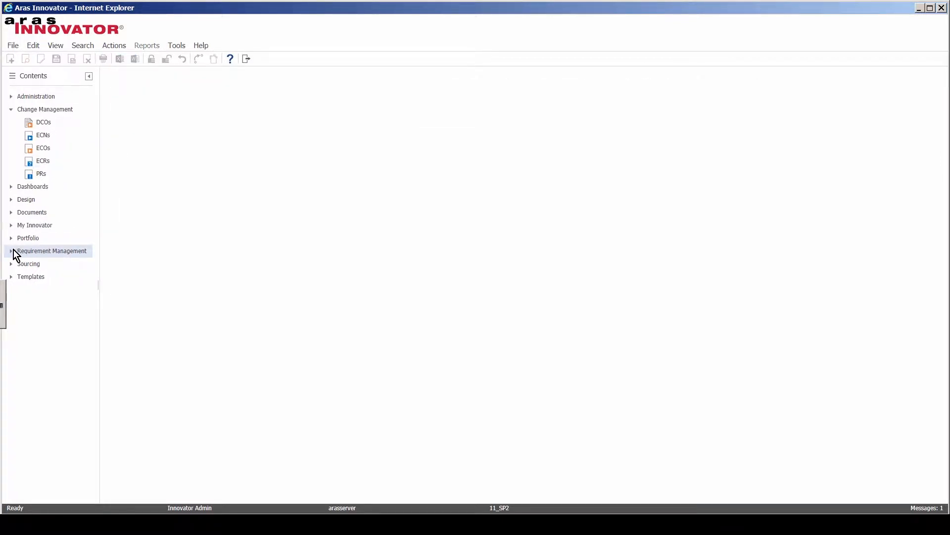
{"action": "left_click", "coordinate": [10, 251]}
{"action": "left_click", "coordinate": [50, 264]}
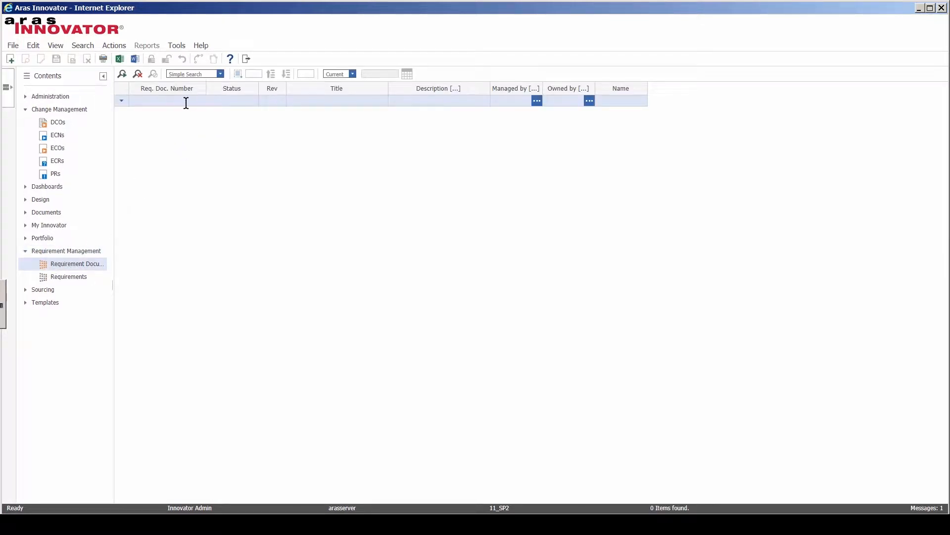
{"action": "left_click", "coordinate": [122, 73]}
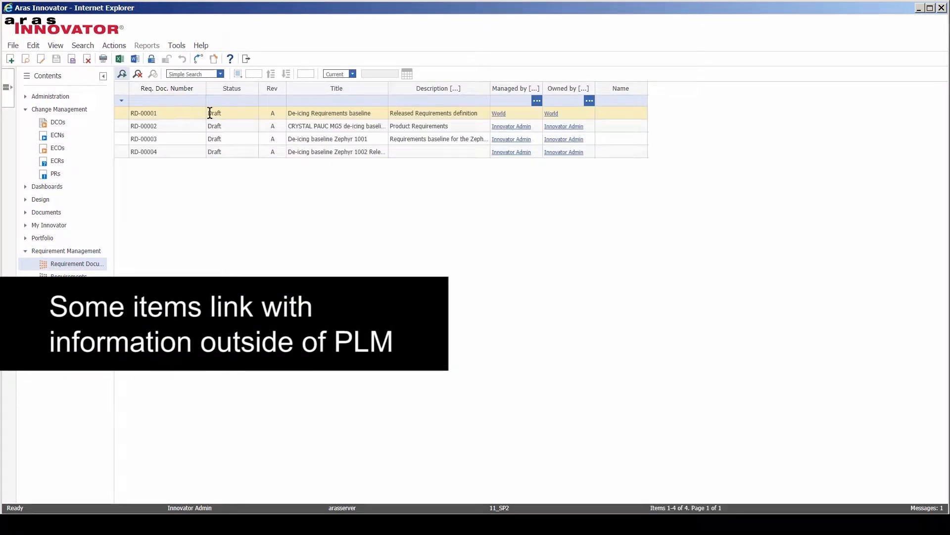
{"action": "left_click", "coordinate": [188, 115]}
{"action": "double_click", "coordinate": [188, 114]}
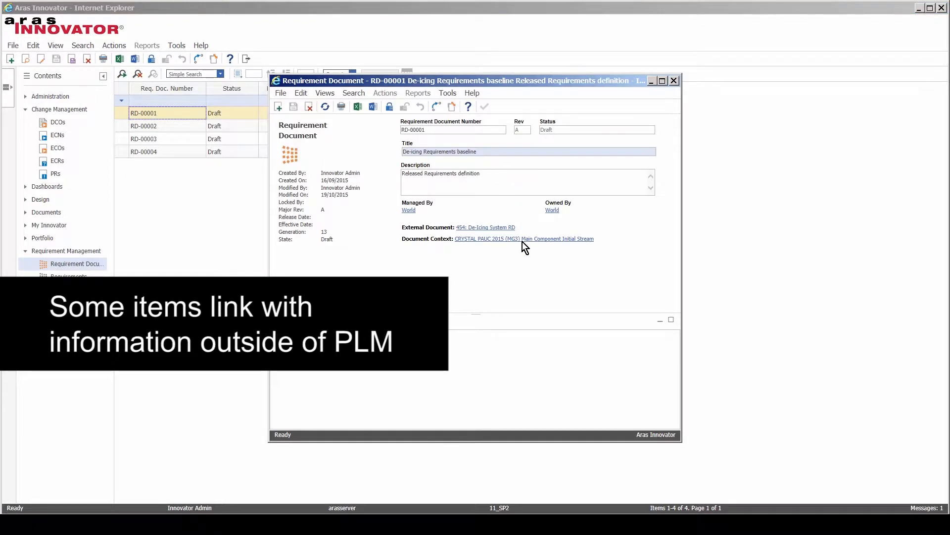
Step: Follow the External Document link and log in to the Jazz server with the account credentials
{"action": "left_click", "coordinate": [479, 228]}
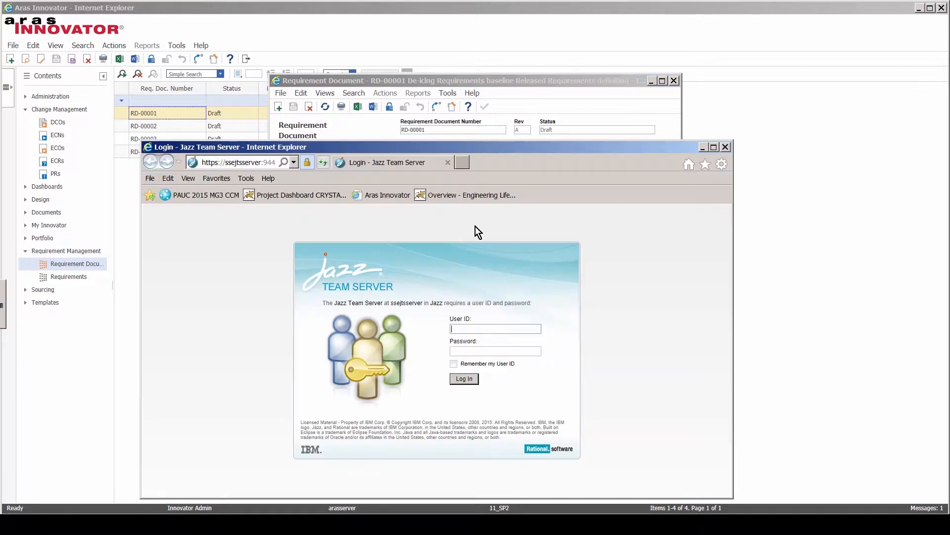
{"action": "type", "text": "rational"}
{"action": "key", "text": "Tab"}
{"action": "type", "text": "ration"}
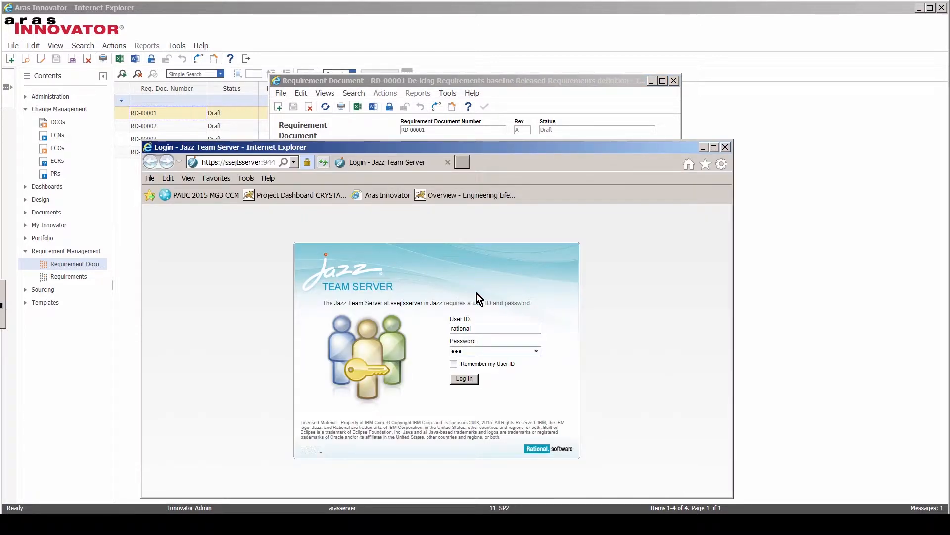
{"action": "type", "text": "al"}
{"action": "left_click", "coordinate": [463, 379]}
{"action": "left_click_drag", "start_coordinate": [659, 146], "coordinate": [613, 45]}
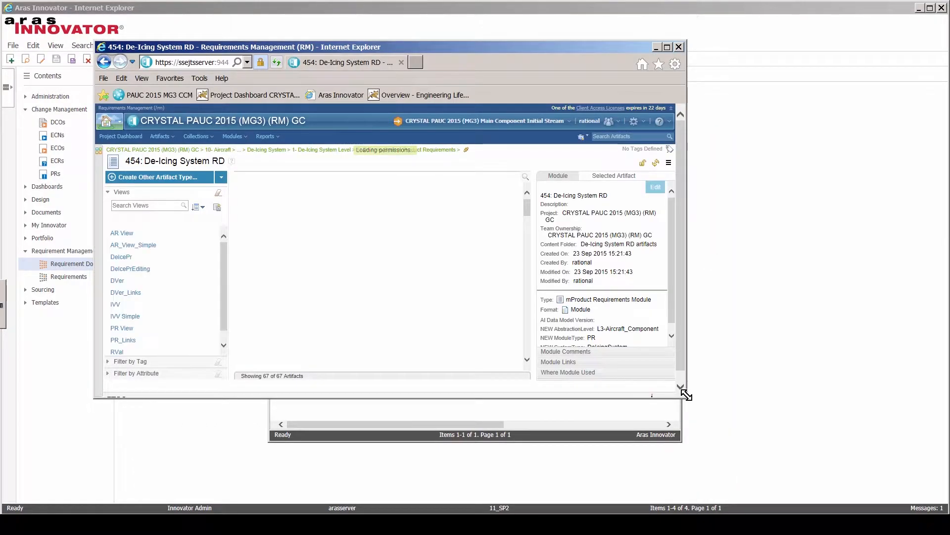
{"action": "left_click_drag", "start_coordinate": [687, 398], "coordinate": [831, 492]}
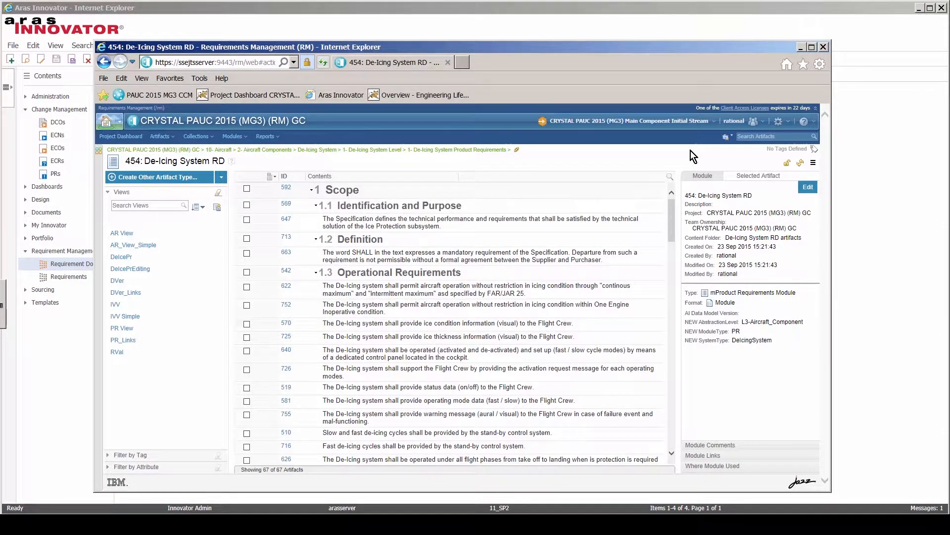
Step: Quick-search 'pressure', view requirement 701 on boot chamber inflation pressure, then close the window
{"action": "left_click", "coordinate": [771, 137]}
{"action": "type", "text": "pre"}
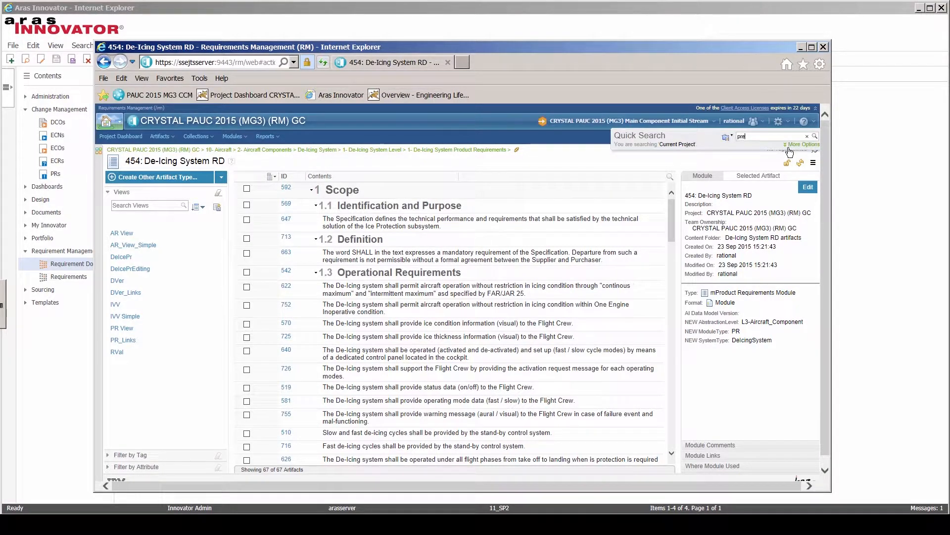
{"action": "type", "text": "ssure"}
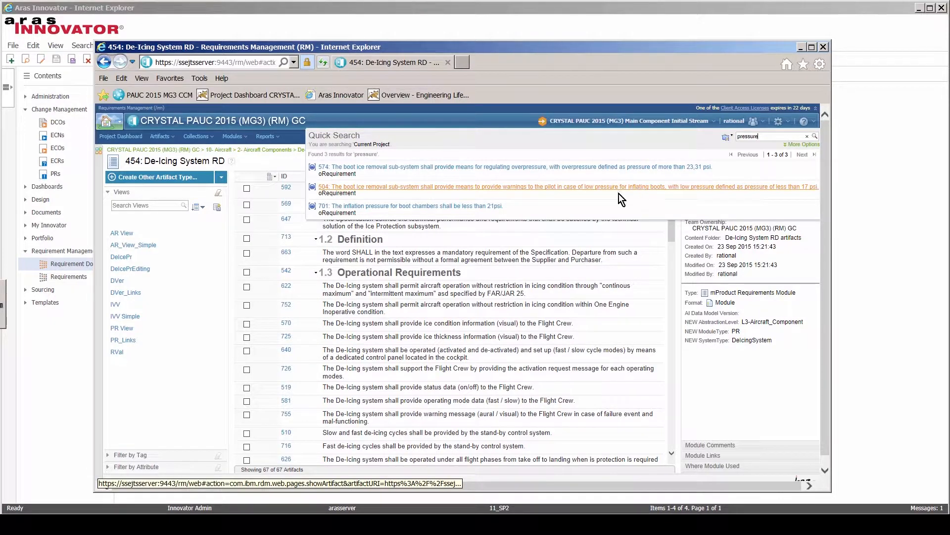
{"action": "left_click", "coordinate": [489, 207]}
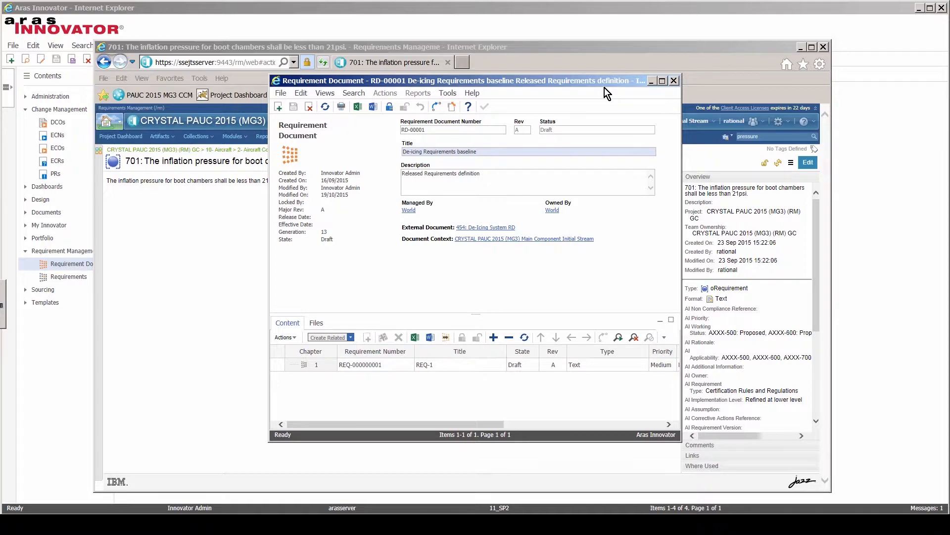
{"action": "left_click_drag", "start_coordinate": [605, 85], "coordinate": [568, 102]}
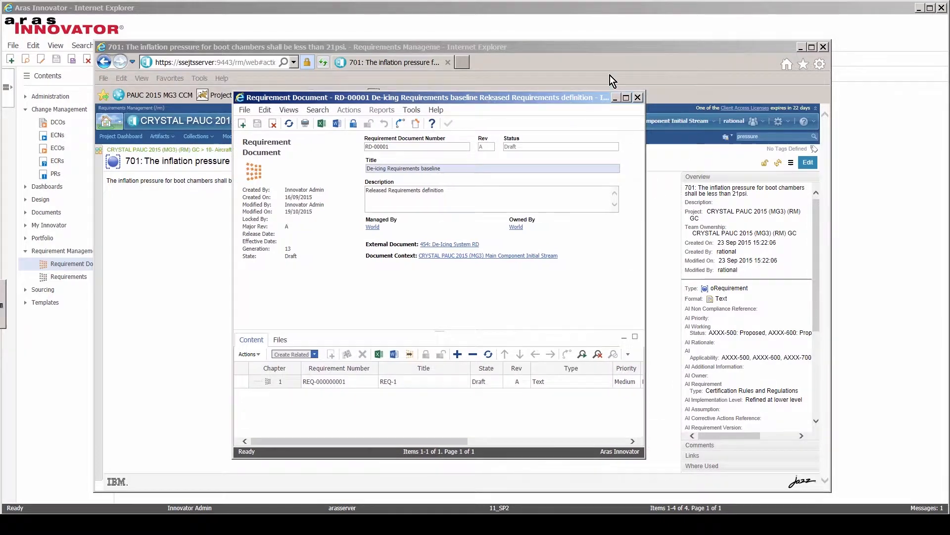
{"action": "left_click", "coordinate": [823, 47]}
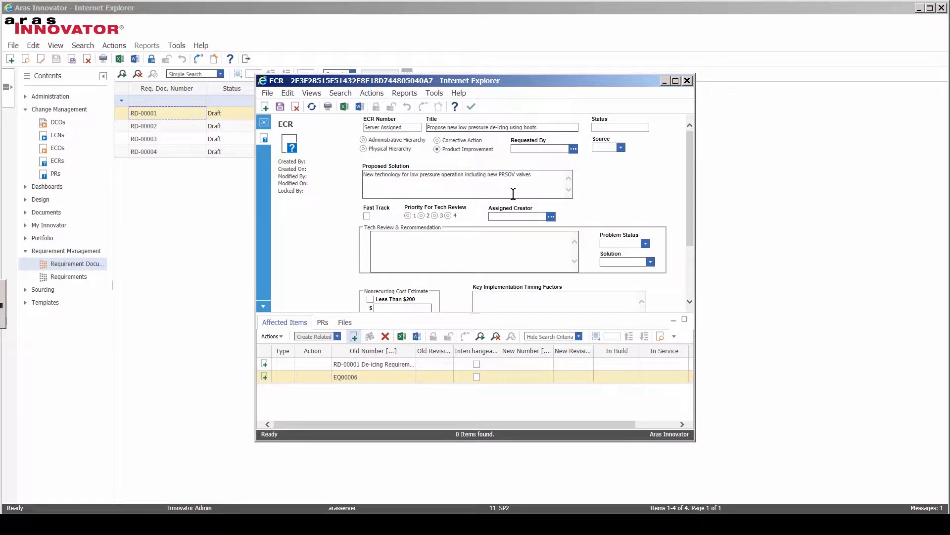
Step: Close the ECR form and list the workflow tasks in My InBasket
{"action": "left_click", "coordinate": [471, 108]}
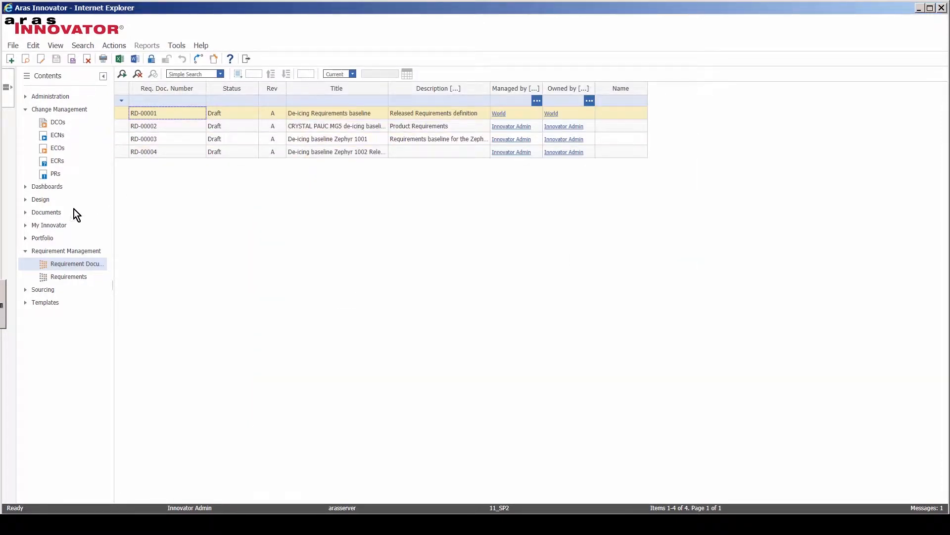
{"action": "left_click", "coordinate": [50, 224]}
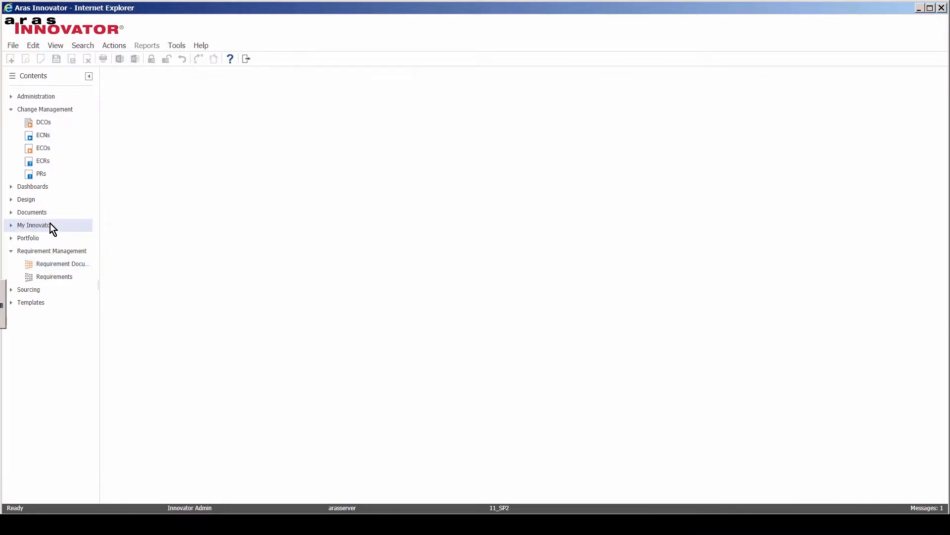
{"action": "left_click", "coordinate": [9, 225]}
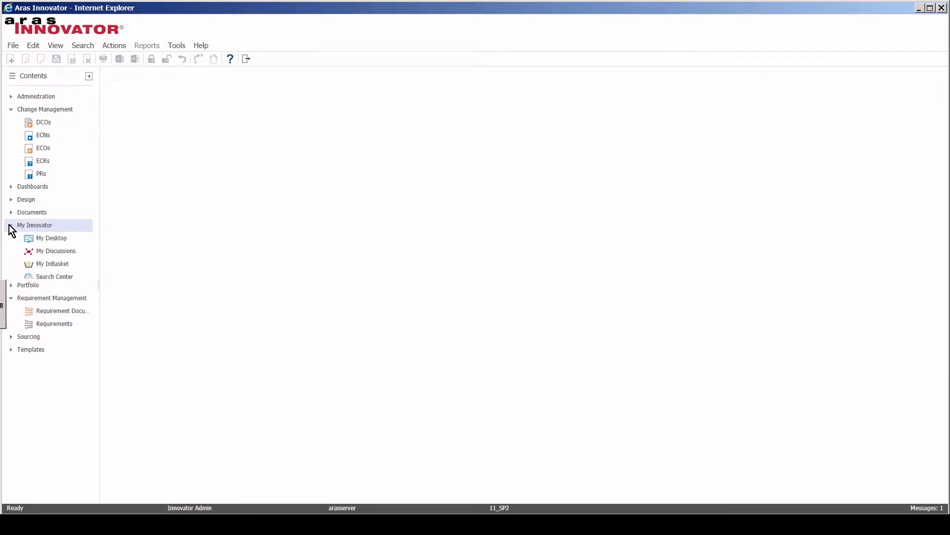
{"action": "left_click", "coordinate": [40, 263]}
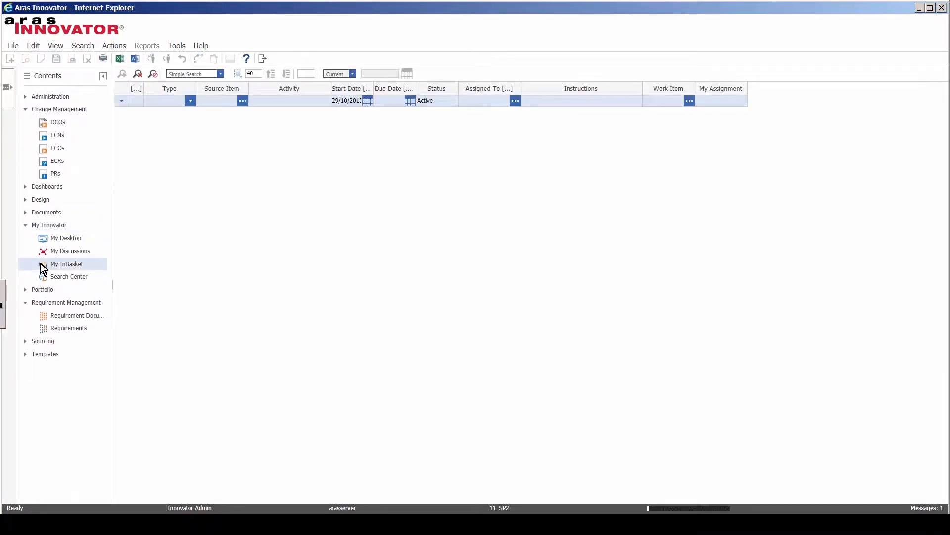
{"action": "left_click", "coordinate": [124, 75]}
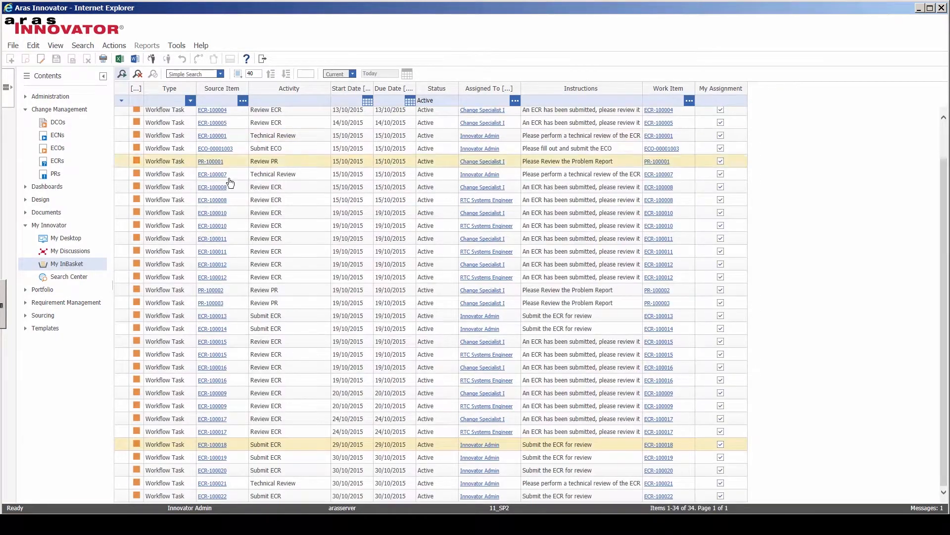
Step: Complete the ECR-100022 Submit ECR task with task 1 ticked and a Submit vote
{"action": "right_click", "coordinate": [189, 492]}
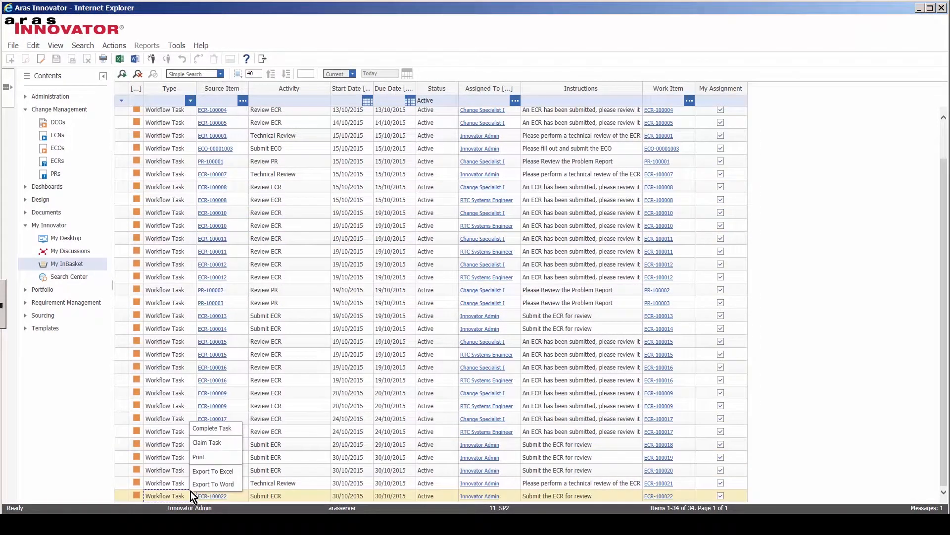
{"action": "left_click", "coordinate": [220, 429]}
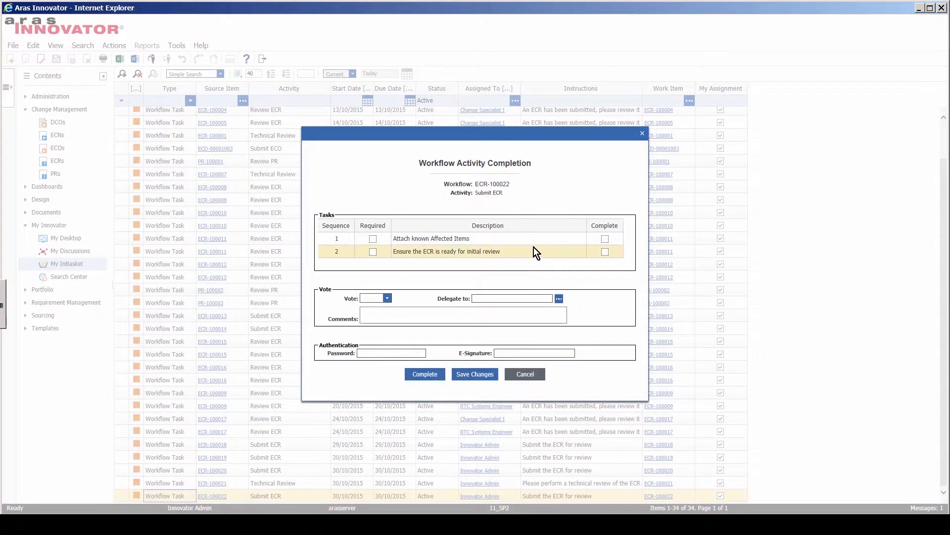
{"action": "left_click", "coordinate": [605, 239]}
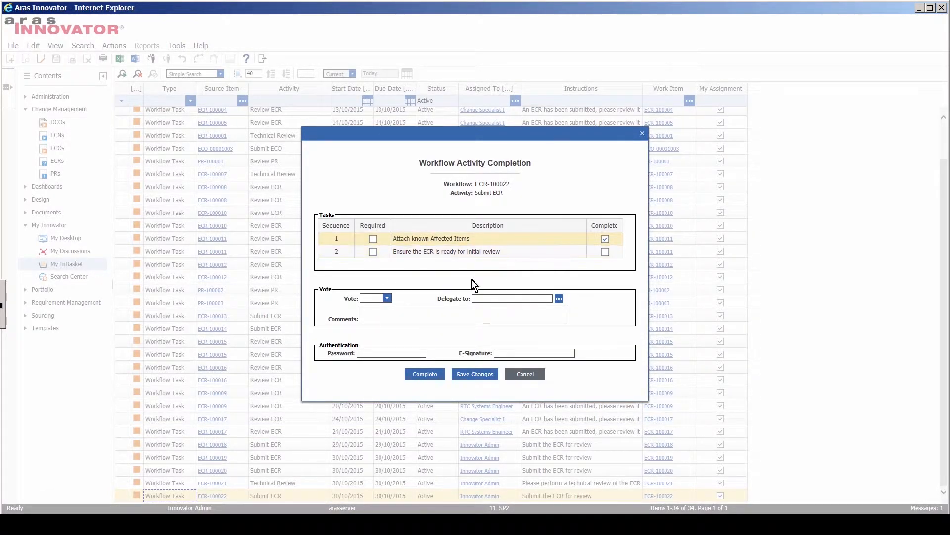
{"action": "left_click", "coordinate": [388, 299]}
{"action": "left_click", "coordinate": [382, 297]}
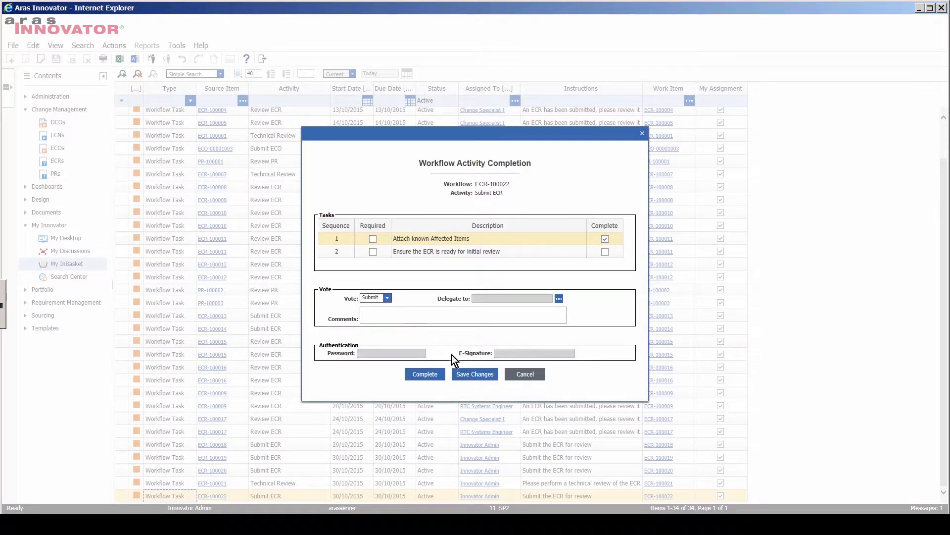
{"action": "left_click", "coordinate": [425, 375]}
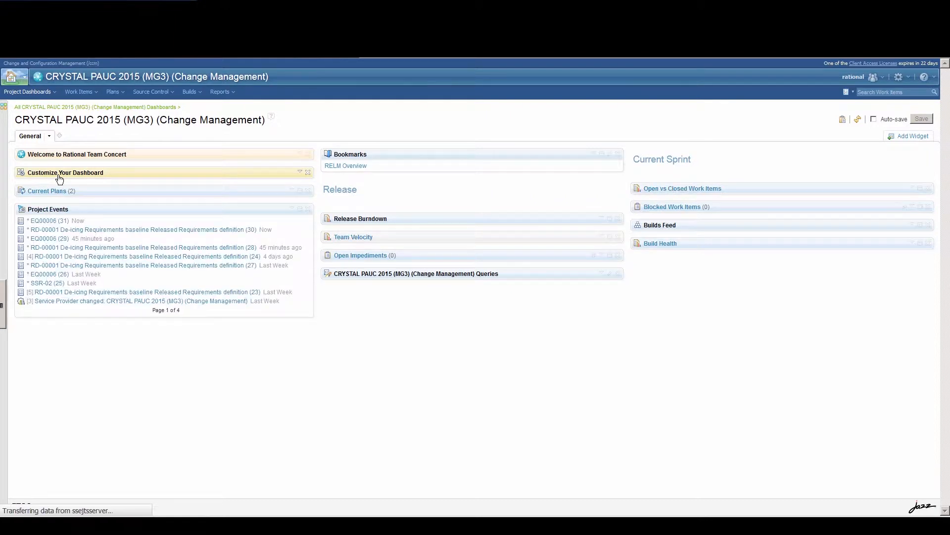
Step: Open Task 30 for RD-00001 and review its links to ECR-100022 and requirement 454
{"action": "left_click", "coordinate": [86, 231]}
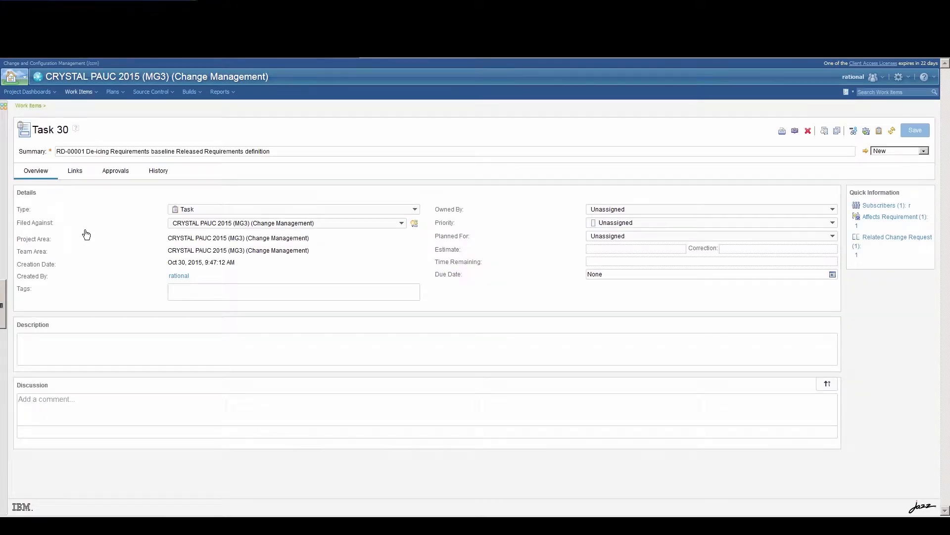
{"action": "left_click", "coordinate": [77, 172]}
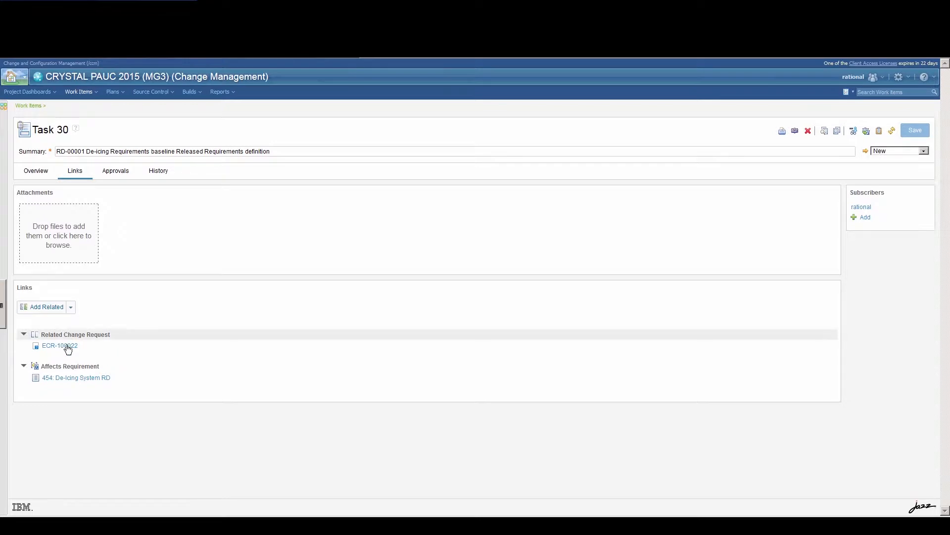
{"action": "mouse_move", "coordinate": [66, 347]}
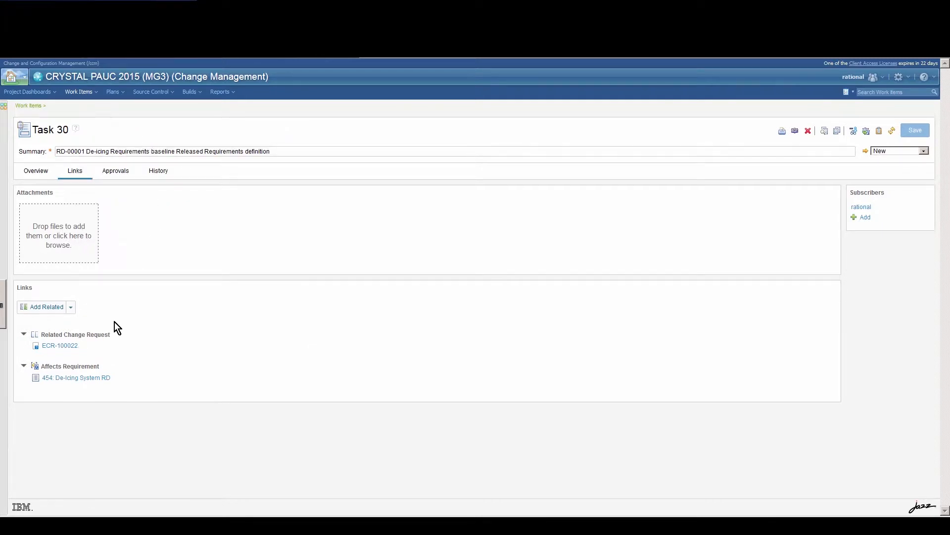
{"action": "mouse_move", "coordinate": [103, 383]}
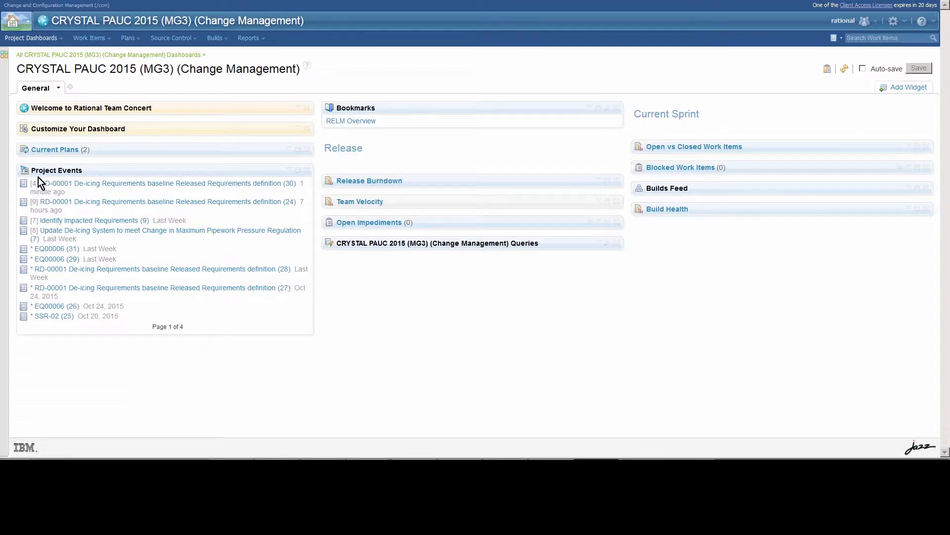
Step: Open Task 30's links and follow the Hydraulic and airline safety circular PDF link
{"action": "left_click", "coordinate": [52, 185]}
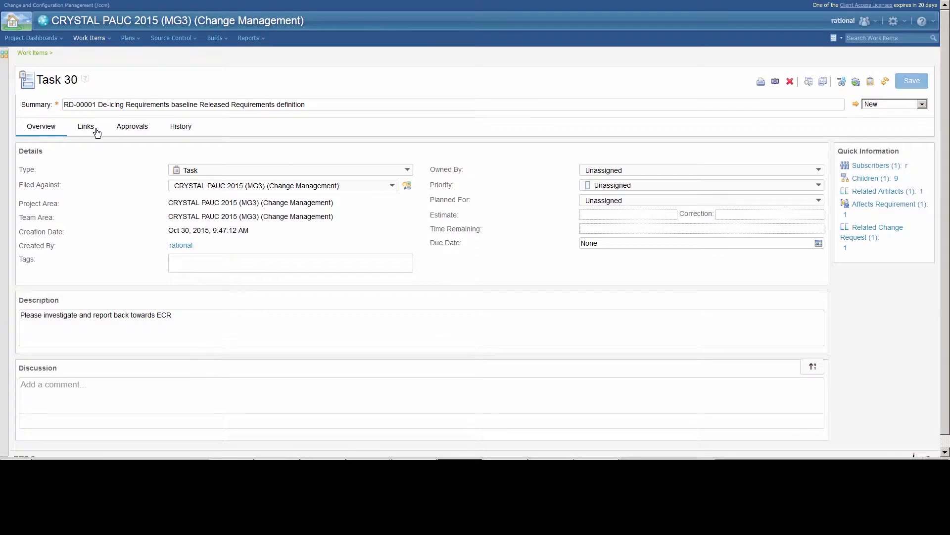
{"action": "left_click", "coordinate": [87, 127]}
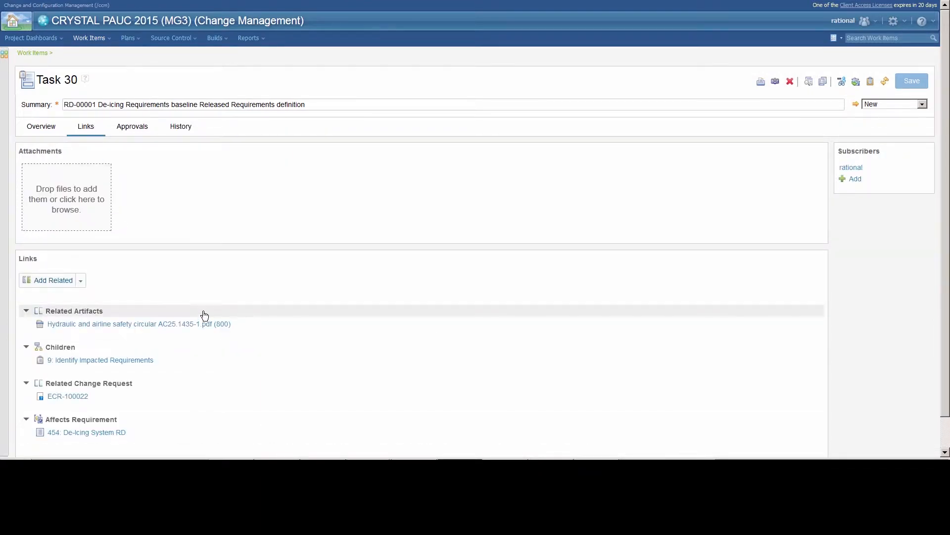
{"action": "left_click_drag", "start_coordinate": [203, 317], "coordinate": [203, 324]}
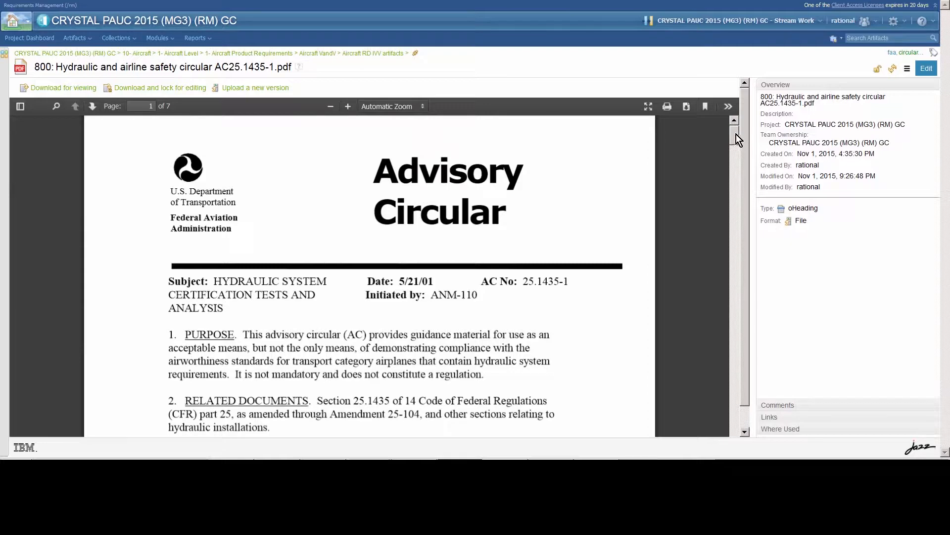
Step: Scroll through the hydraulic safety circular PDF, artifact 800
{"action": "left_click_drag", "start_coordinate": [736, 135], "coordinate": [693, 177]}
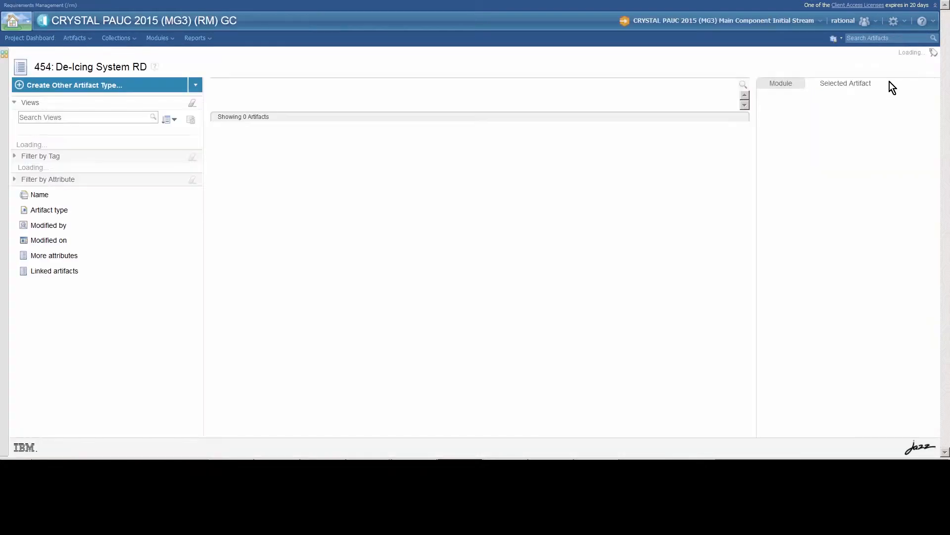
Step: Quick-search DOORS Next for 'pressure' and open requirement 701 on boot chamber inflation pressure
{"action": "left_click", "coordinate": [892, 38]}
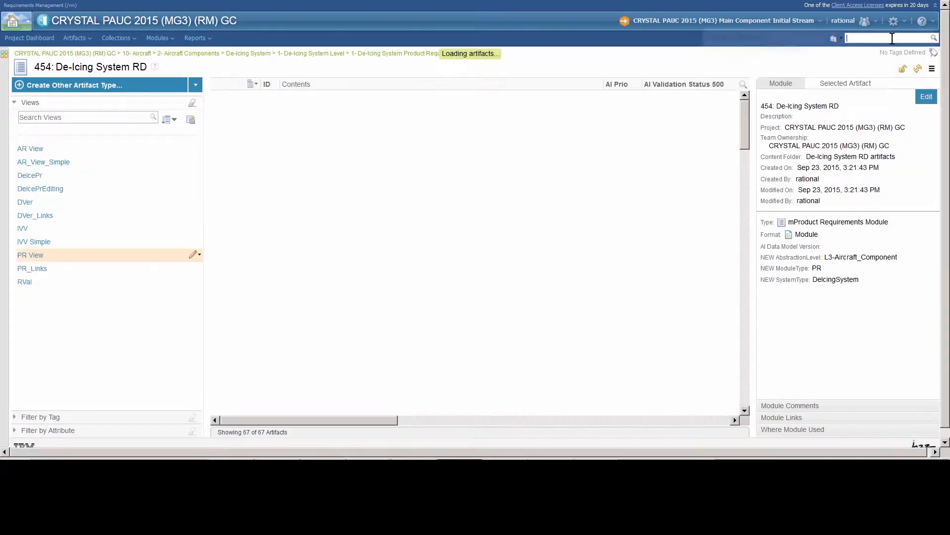
{"action": "type", "text": "pressure"}
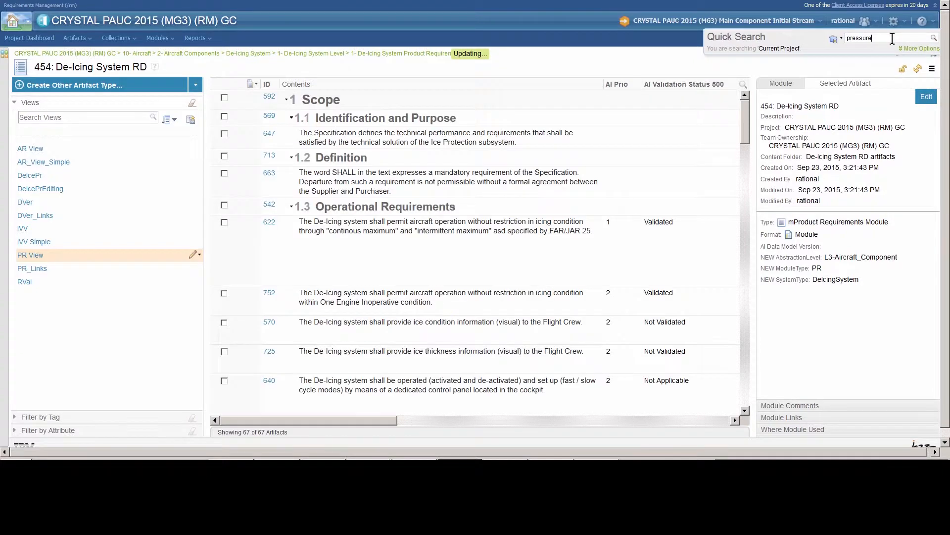
{"action": "key", "text": "Return"}
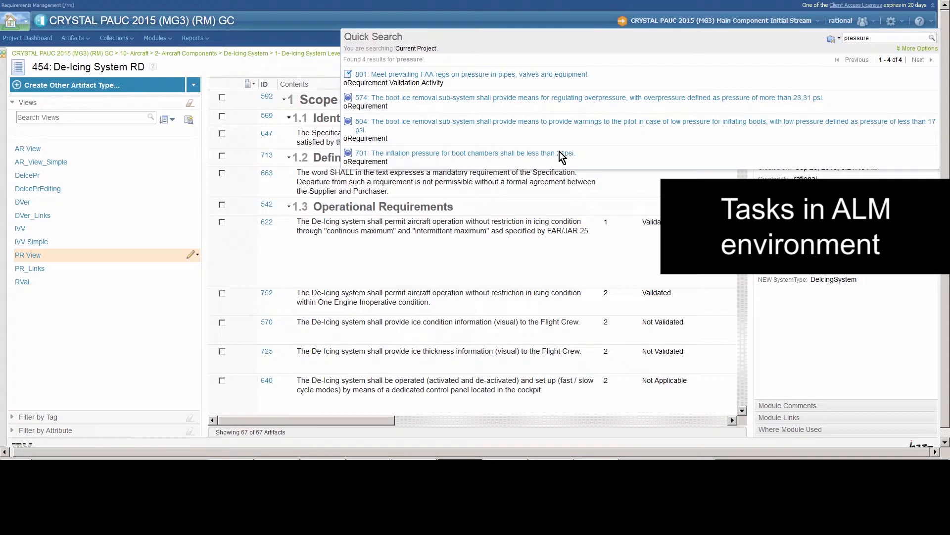
{"action": "left_click", "coordinate": [439, 154]}
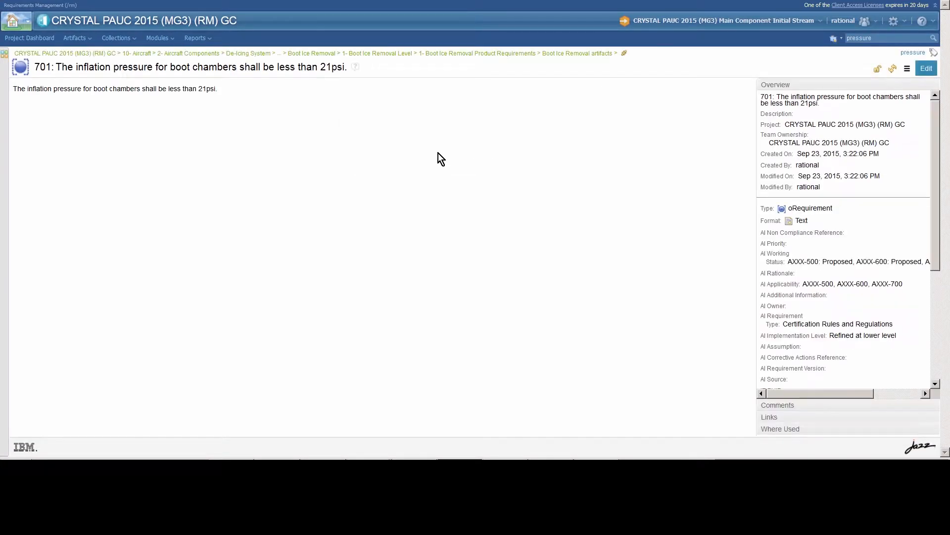
Step: Show requirement 701's link diagram and inspect details of linked overpressure requirement 574
{"action": "left_click", "coordinate": [768, 417]}
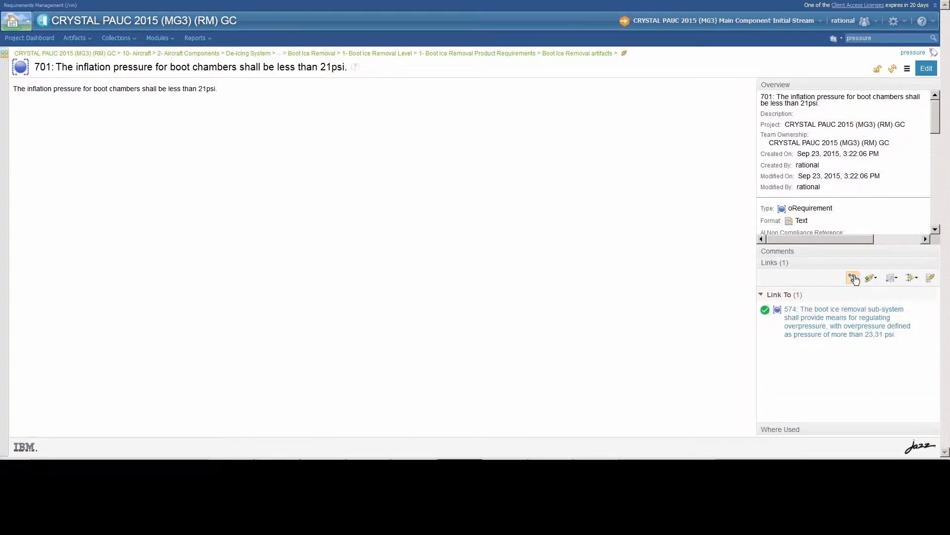
{"action": "left_click", "coordinate": [853, 278]}
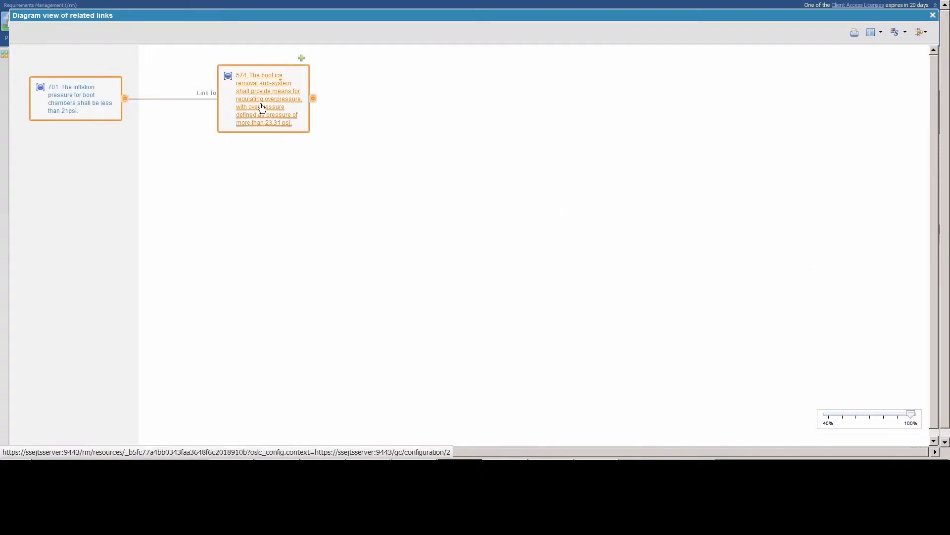
{"action": "mouse_move", "coordinate": [262, 106]}
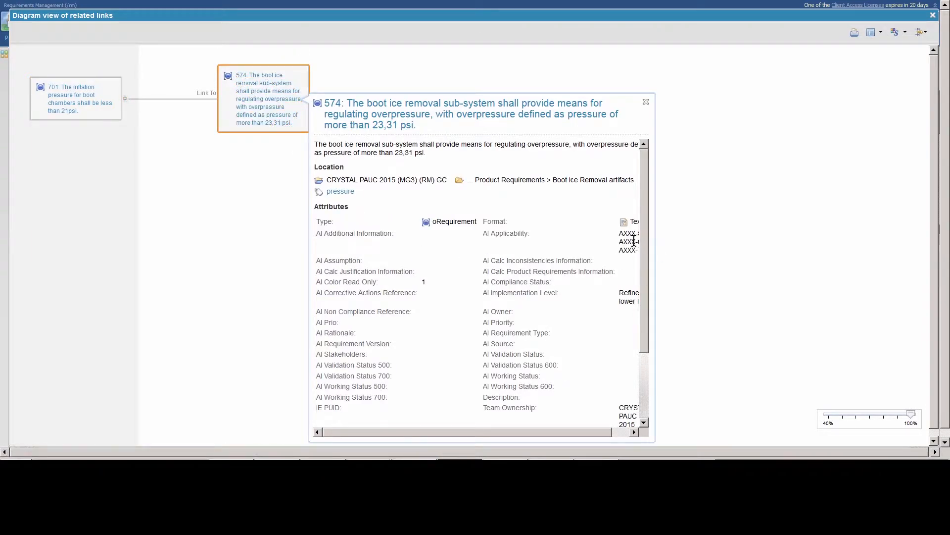
{"action": "left_click_drag", "start_coordinate": [643, 236], "coordinate": [640, 252]}
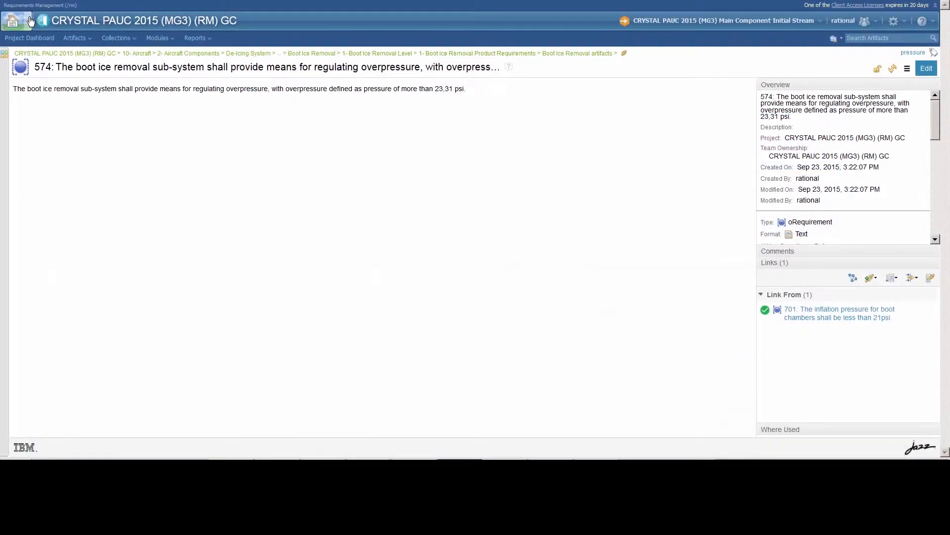
Step: Open the Pressure distribution impact diagram in the CRYSTAL PAUC 2015 (MG3) project
{"action": "left_click", "coordinate": [28, 21]}
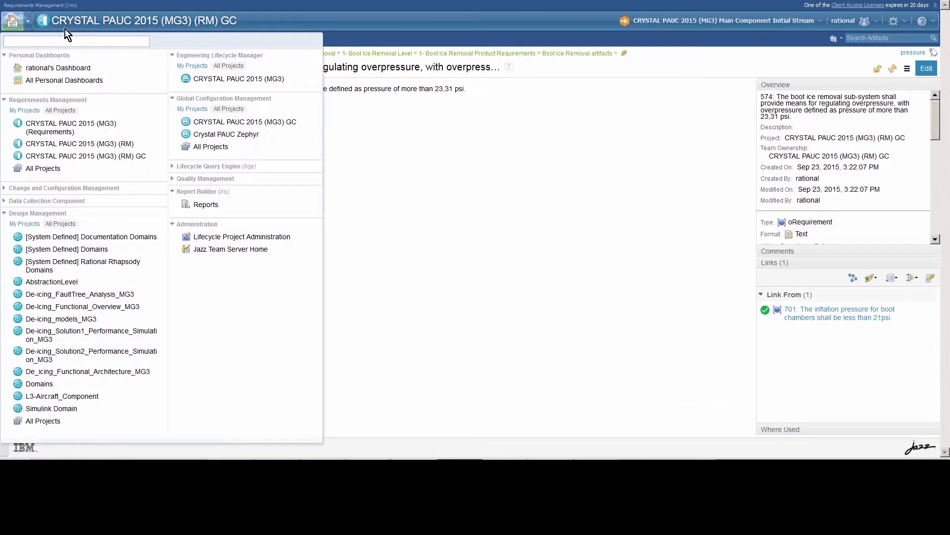
{"action": "left_click", "coordinate": [218, 79]}
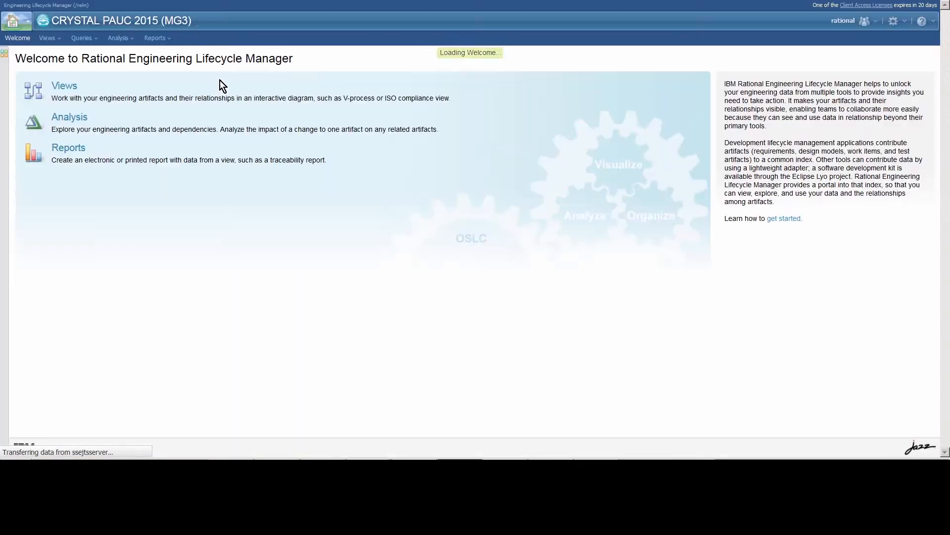
{"action": "left_click", "coordinate": [80, 119]}
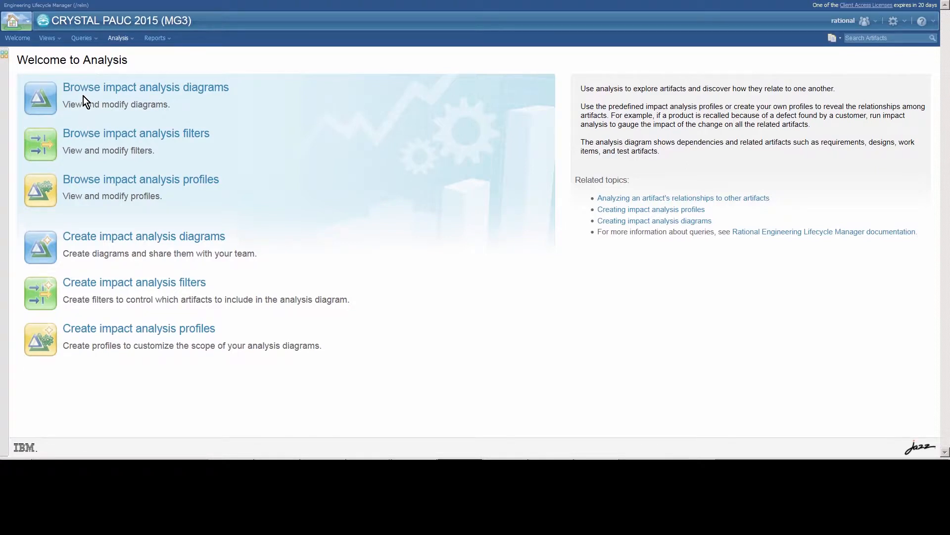
{"action": "left_click", "coordinate": [85, 92]}
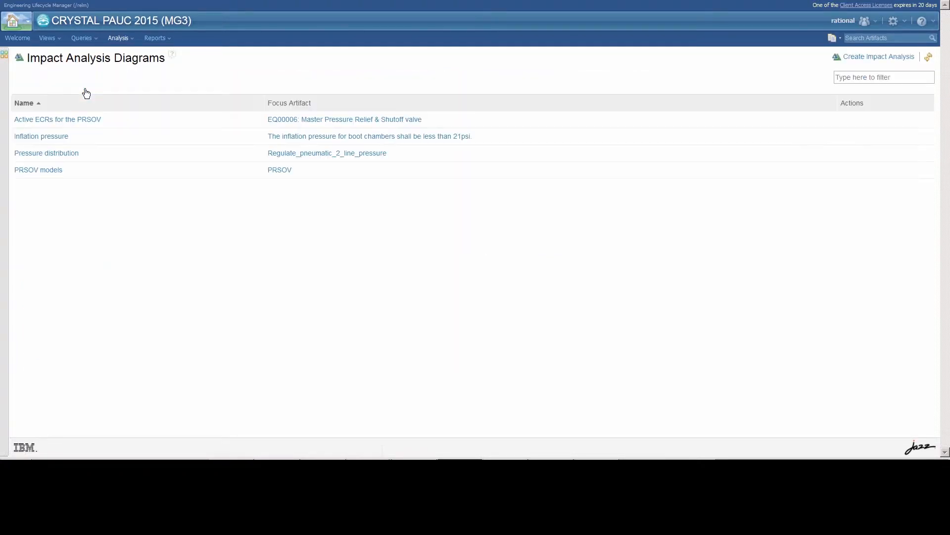
{"action": "left_click", "coordinate": [65, 154]}
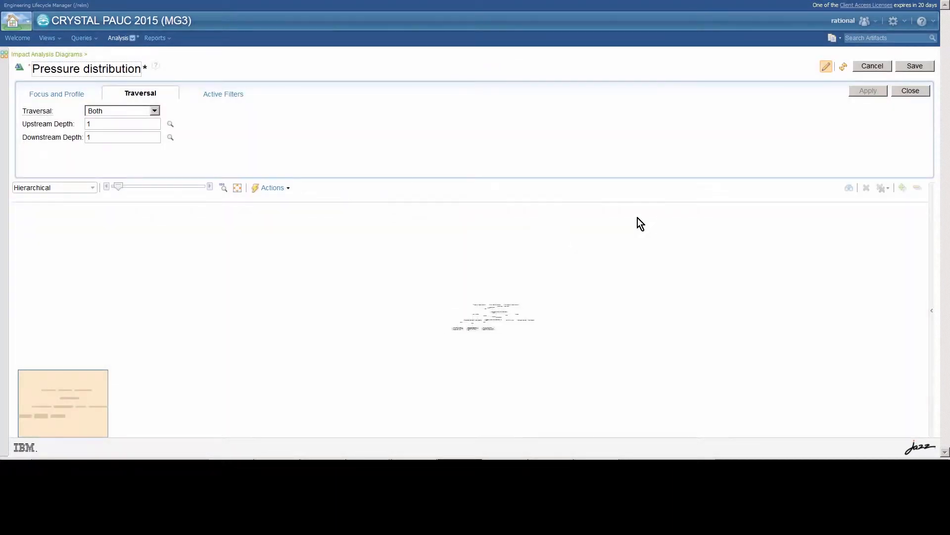
Step: Fit and slightly zoom out the impact diagram, then preview the BDD_De-icing_solution1 node
{"action": "left_click", "coordinate": [238, 188]}
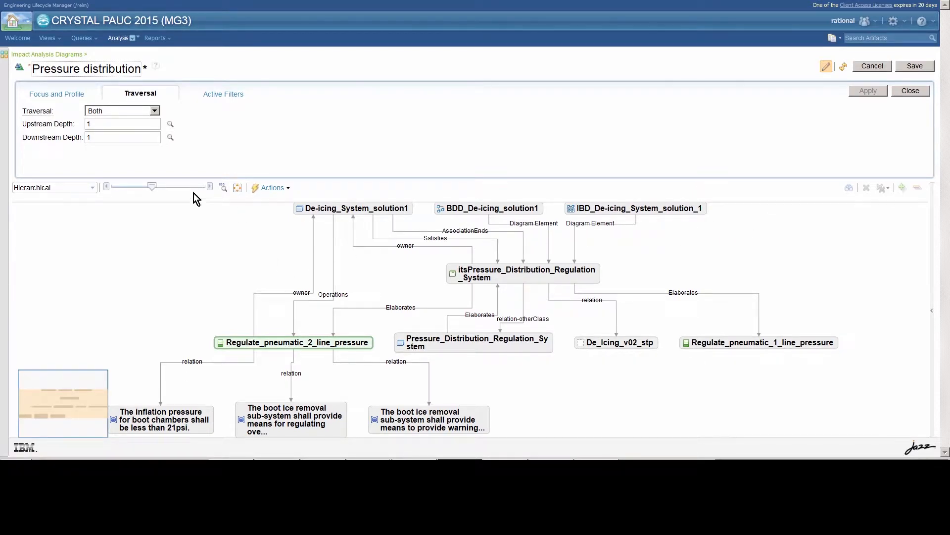
{"action": "left_click_drag", "start_coordinate": [153, 192], "coordinate": [147, 193]}
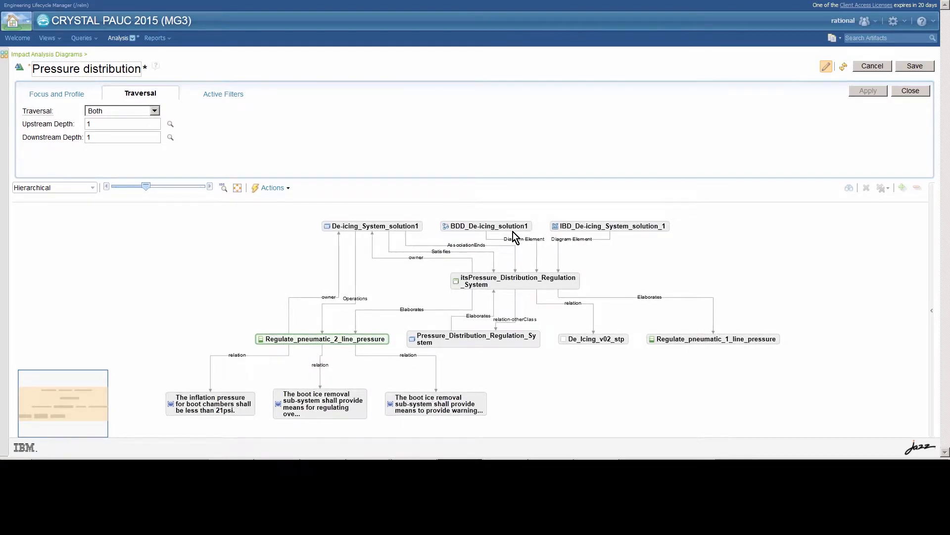
{"action": "left_click", "coordinate": [483, 221]}
{"action": "right_click", "coordinate": [484, 223]}
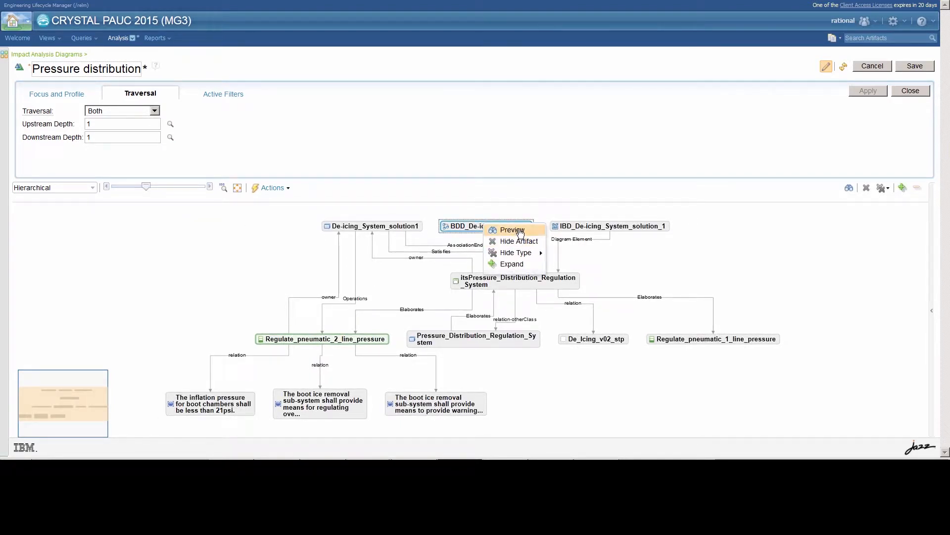
{"action": "left_click", "coordinate": [517, 228]}
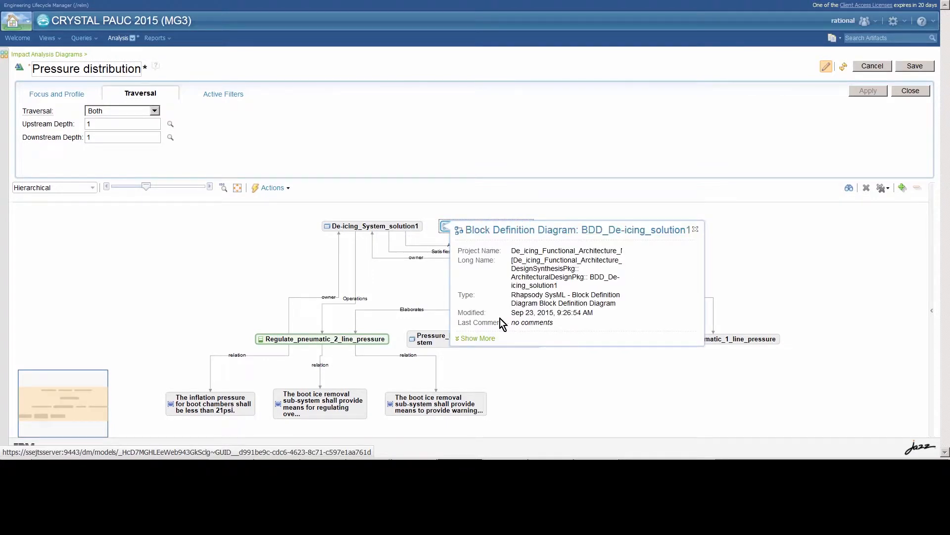
Step: Expand the block diagram preview, pan to the PRSOV and SOV blocks, then close it
{"action": "left_click", "coordinate": [478, 338]}
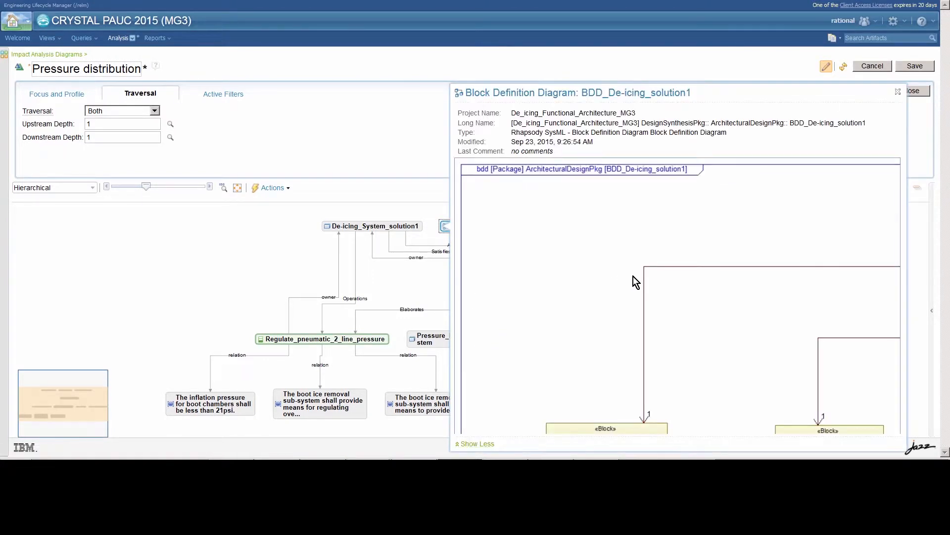
{"action": "left_click_drag", "start_coordinate": [632, 276], "coordinate": [549, 241]}
{"action": "left_click_drag", "start_coordinate": [691, 281], "coordinate": [569, 248]}
{"action": "left_click_drag", "start_coordinate": [652, 322], "coordinate": [536, 219]}
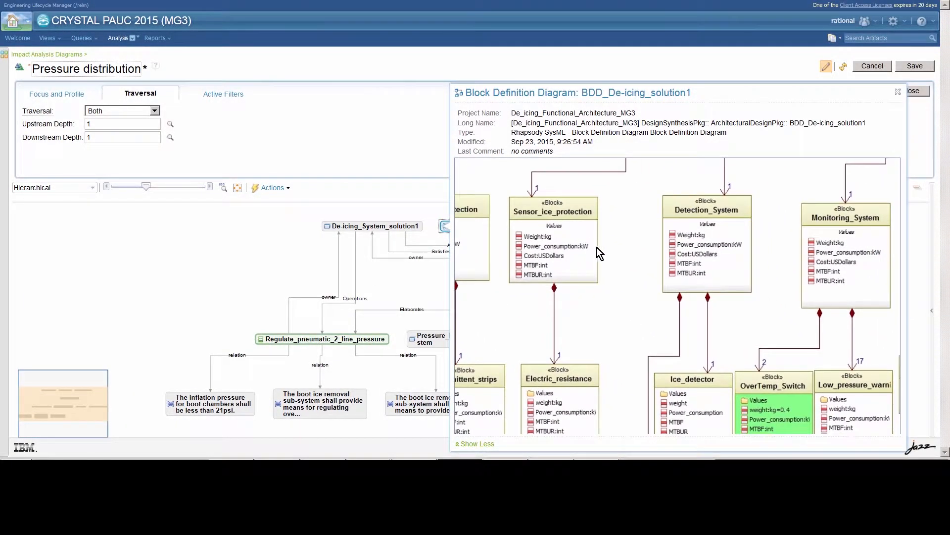
{"action": "left_click_drag", "start_coordinate": [636, 309], "coordinate": [597, 301]}
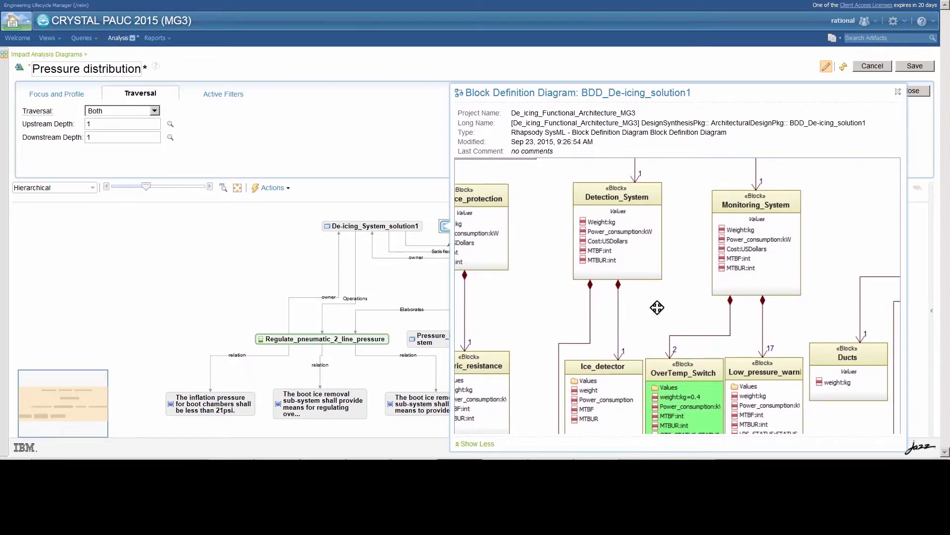
{"action": "left_click_drag", "start_coordinate": [657, 308], "coordinate": [450, 314]}
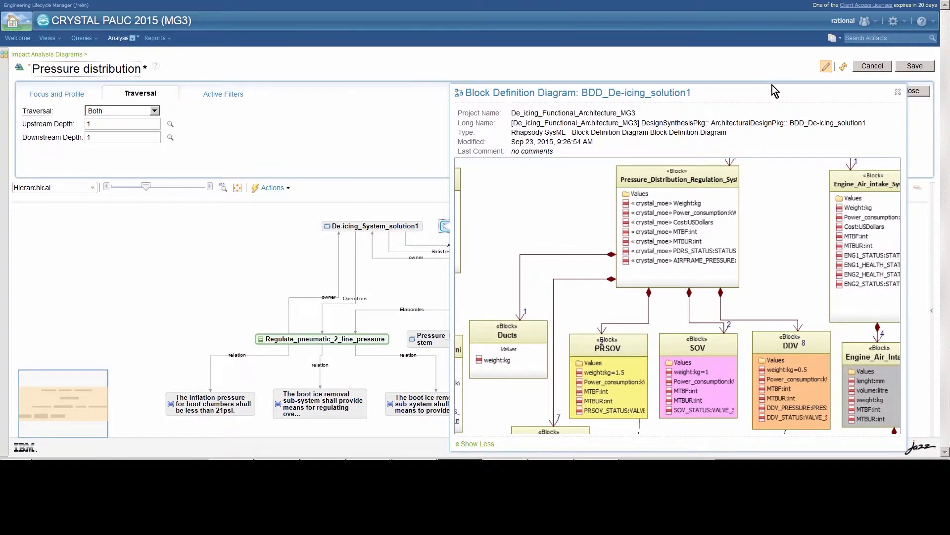
{"action": "left_click", "coordinate": [896, 93]}
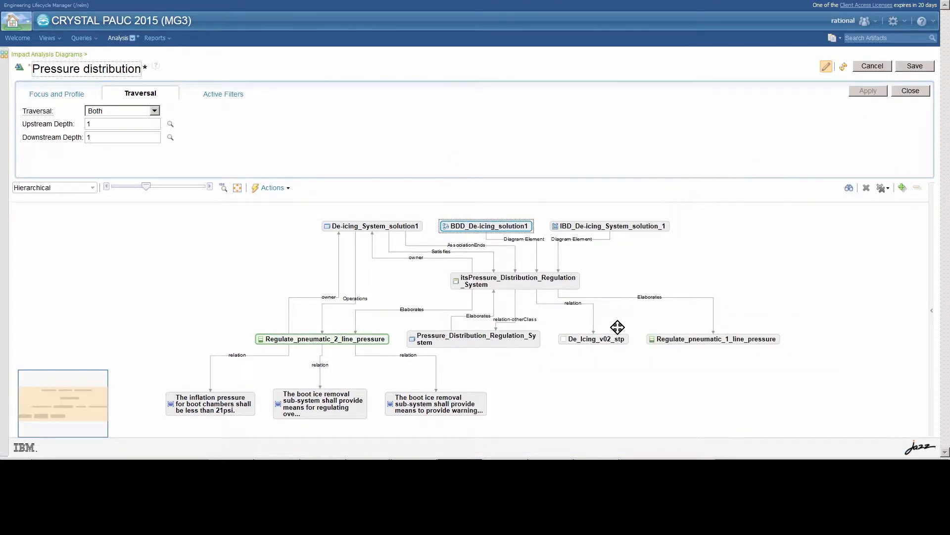
{"action": "left_click", "coordinate": [619, 343]}
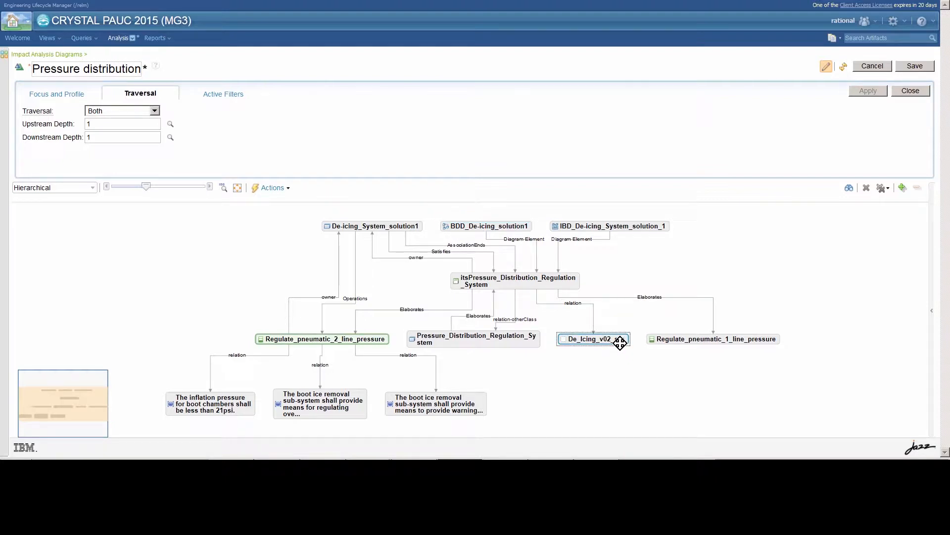
{"action": "left_click", "coordinate": [654, 352]}
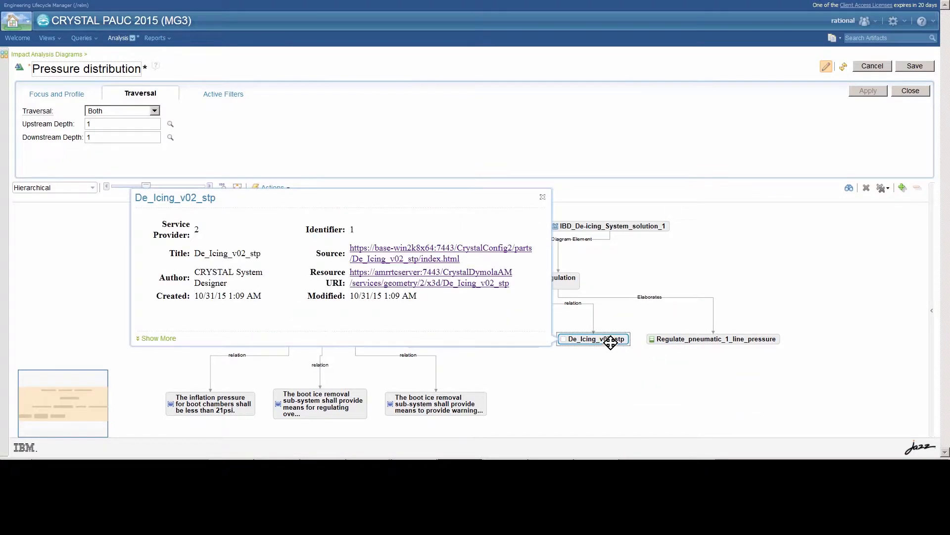
{"action": "left_click", "coordinate": [162, 339]}
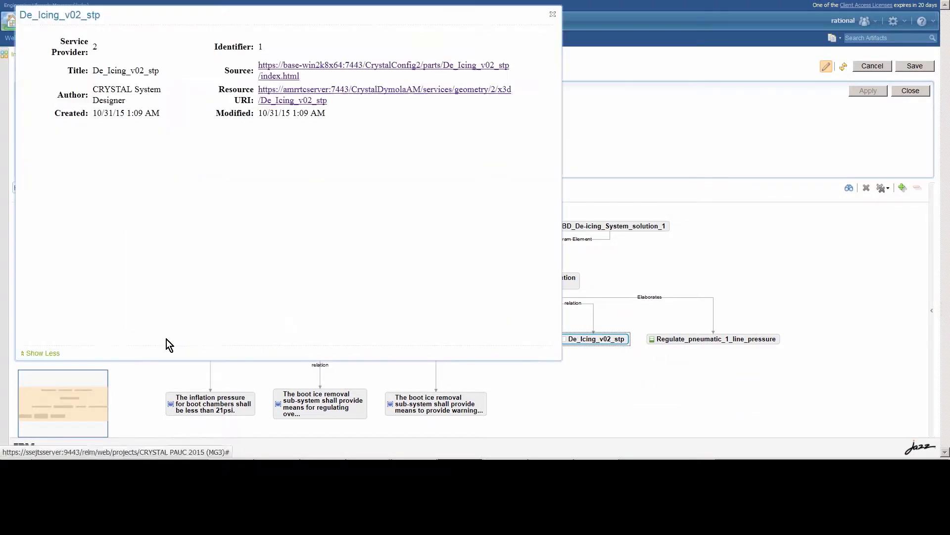
{"action": "left_click_drag", "start_coordinate": [542, 208], "coordinate": [523, 262]}
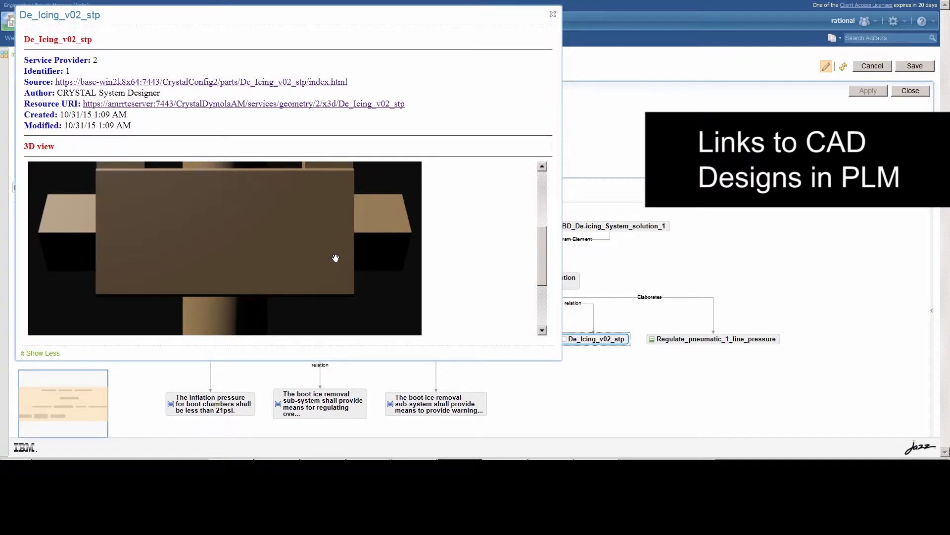
{"action": "scroll", "coordinate": [336, 258], "scroll_direction": "down", "scroll_amount": 5}
{"action": "left_click_drag", "start_coordinate": [338, 253], "coordinate": [333, 241]}
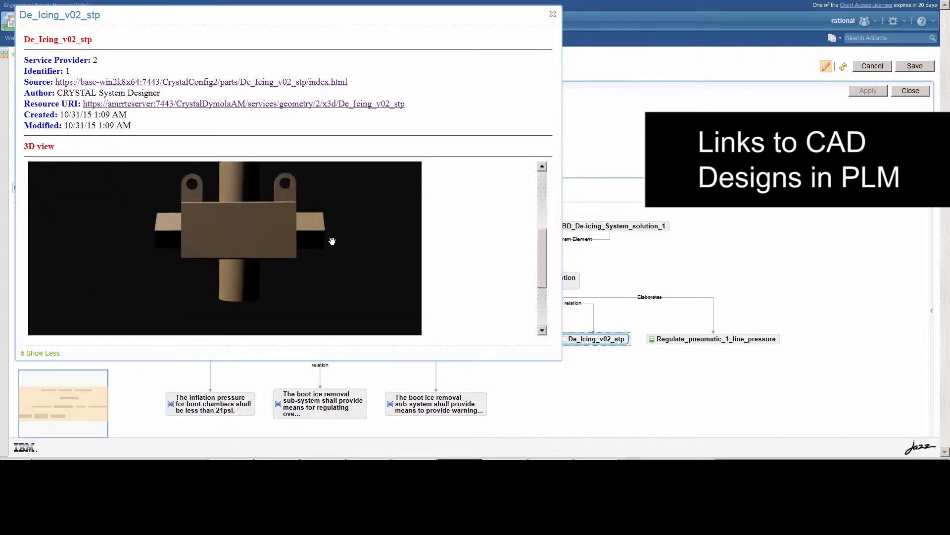
{"action": "scroll", "coordinate": [333, 242], "scroll_direction": "down", "scroll_amount": 2}
{"action": "scroll", "coordinate": [333, 241], "scroll_direction": "up", "scroll_amount": 2}
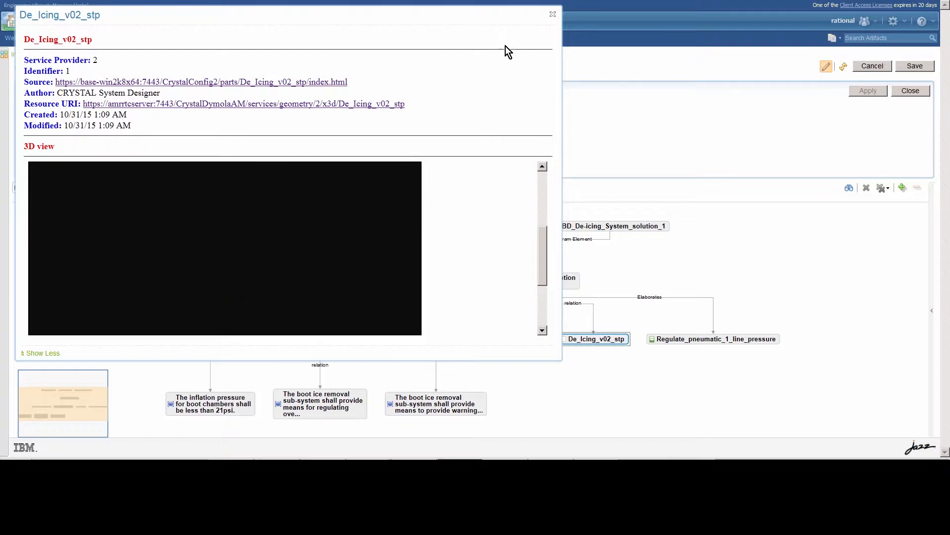
{"action": "left_click", "coordinate": [553, 14]}
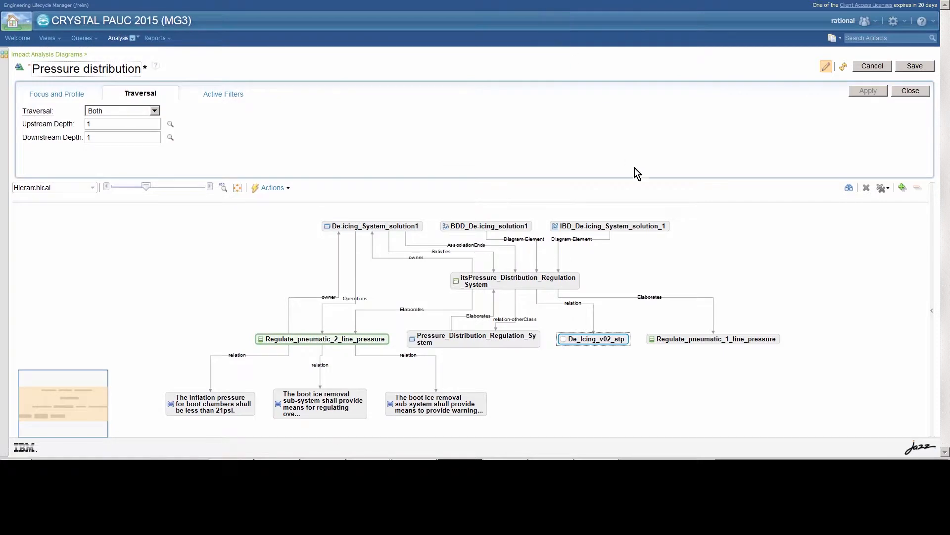
{"action": "left_click", "coordinate": [531, 281]}
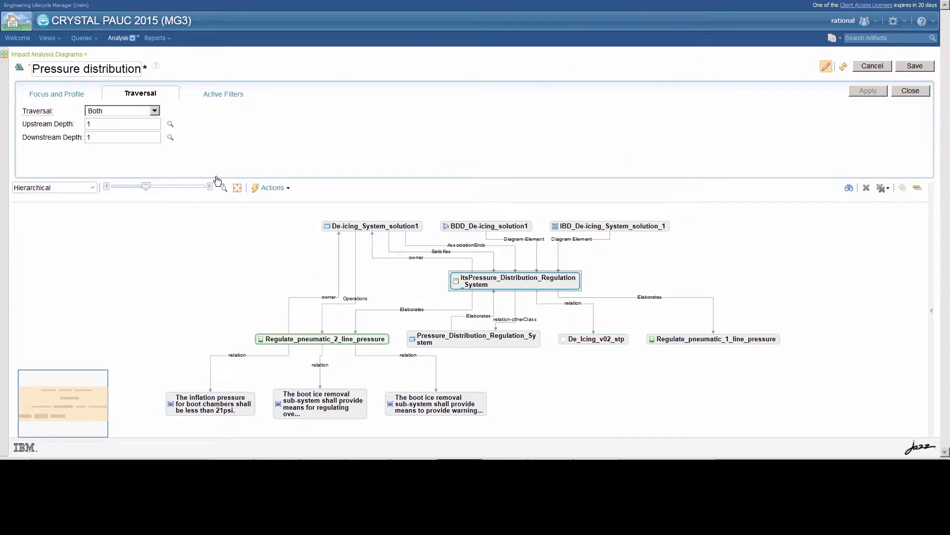
Step: Open the Active ECRs for the PRSOV diagram and select the ECR-100022 and PR-100001 nodes
{"action": "left_click", "coordinate": [74, 54]}
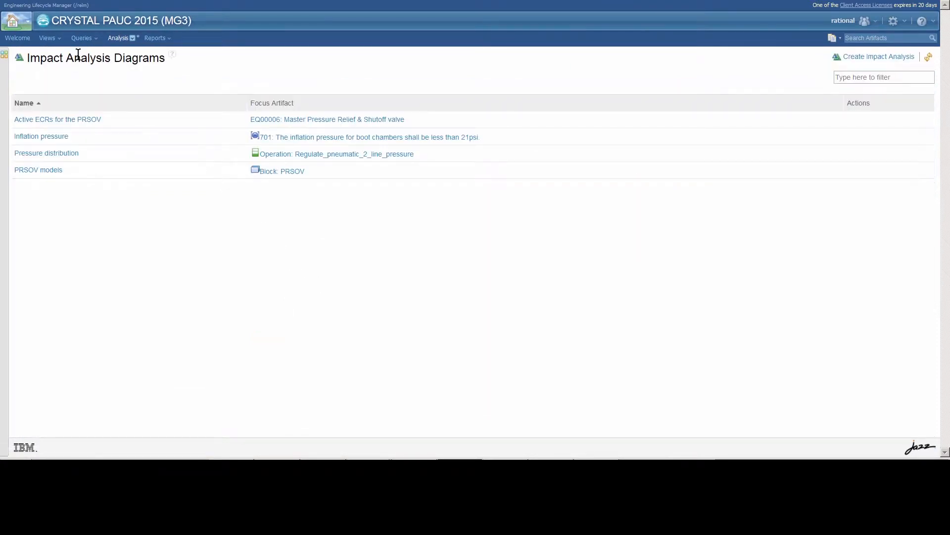
{"action": "left_click", "coordinate": [43, 121]}
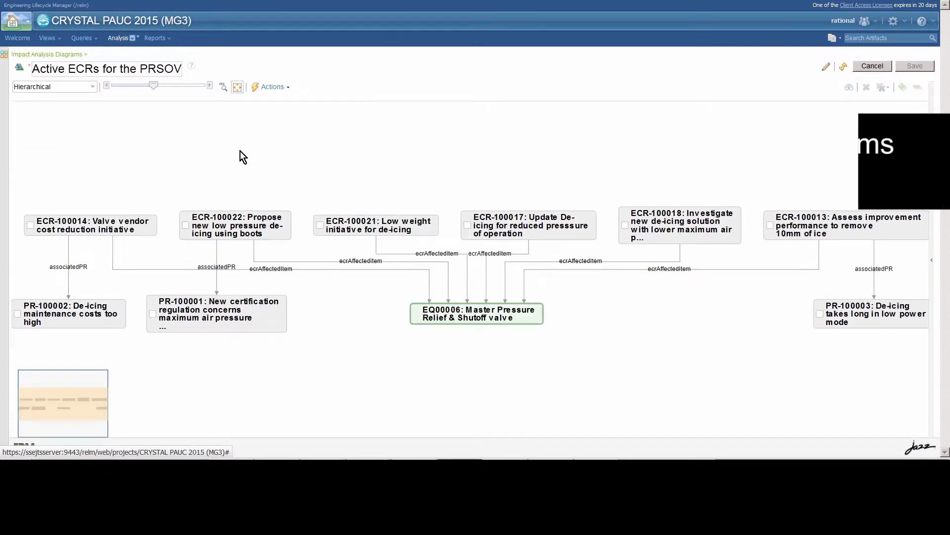
{"action": "left_click_drag", "start_coordinate": [236, 168], "coordinate": [249, 167]}
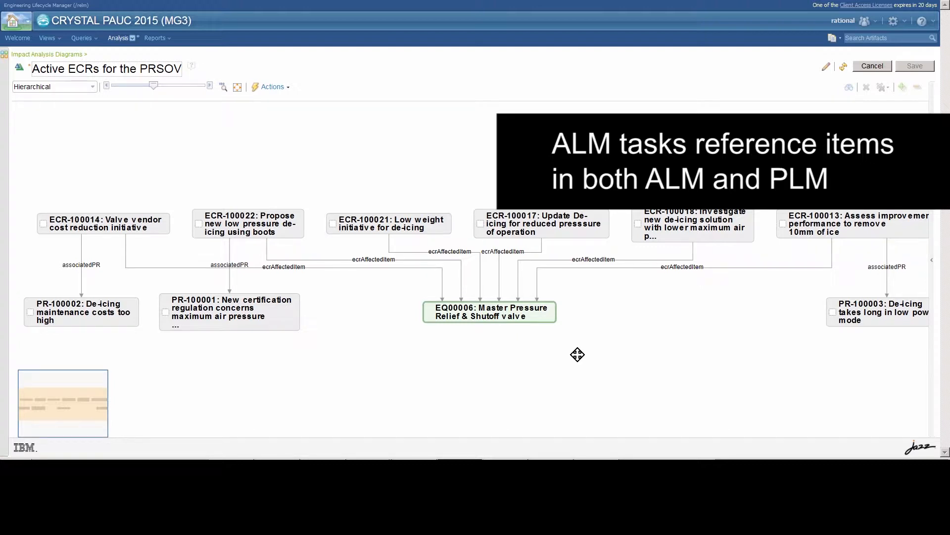
{"action": "left_click_drag", "start_coordinate": [572, 346], "coordinate": [562, 343]}
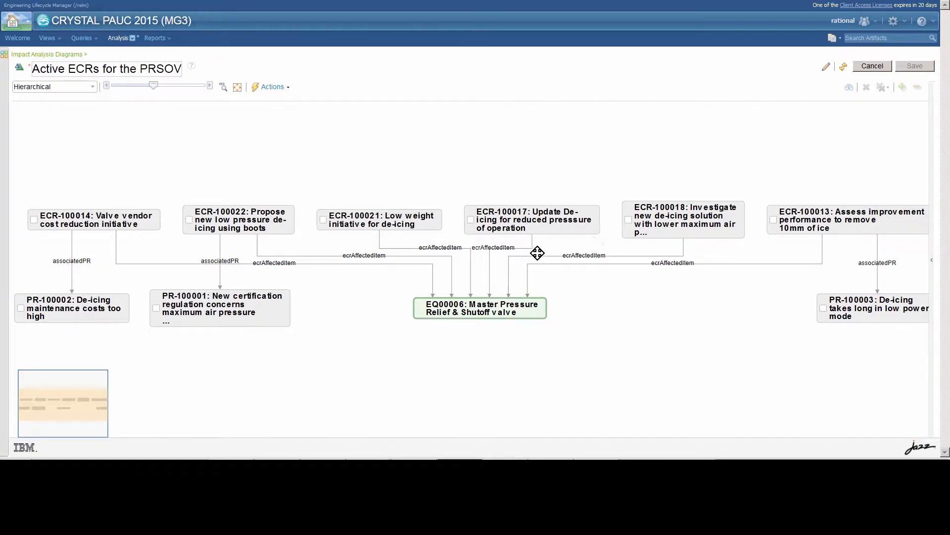
{"action": "left_click", "coordinate": [256, 227]}
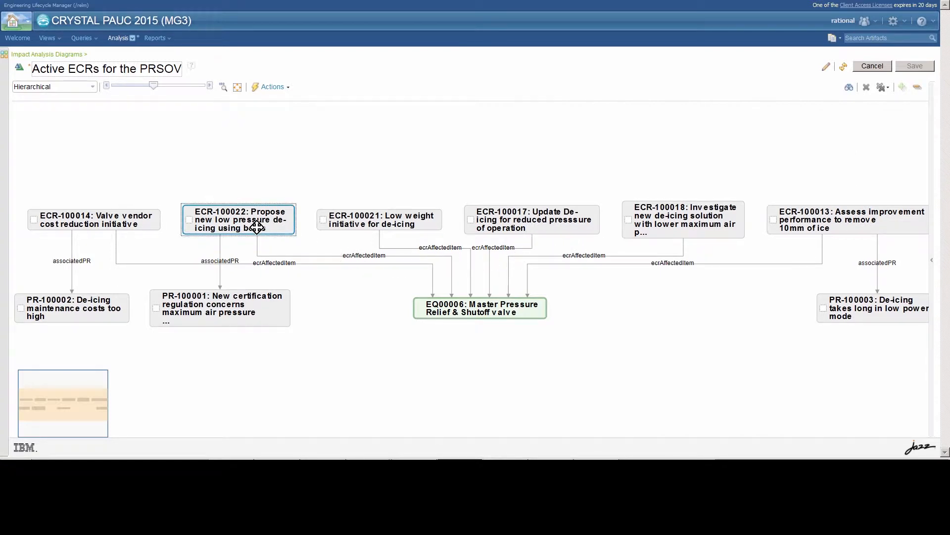
{"action": "left_click", "coordinate": [250, 308]}
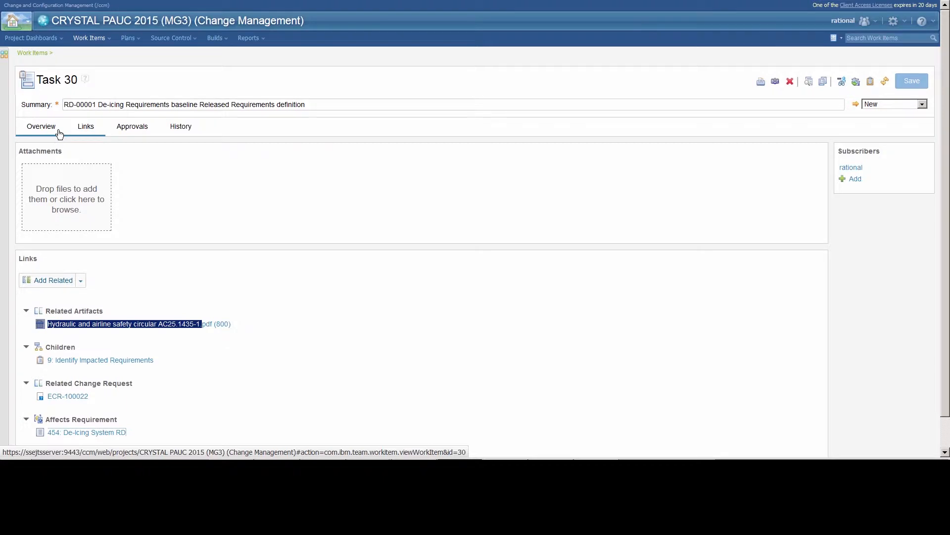
Step: Paste 'Impact analysis completed and Impact reviewed' as a new comment on Task 30
{"action": "left_click", "coordinate": [51, 130]}
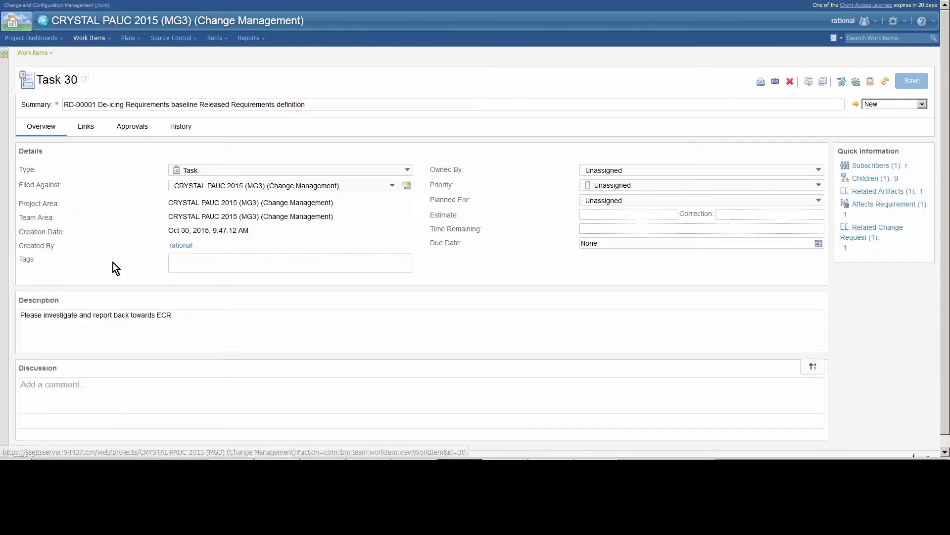
{"action": "left_click", "coordinate": [86, 390]}
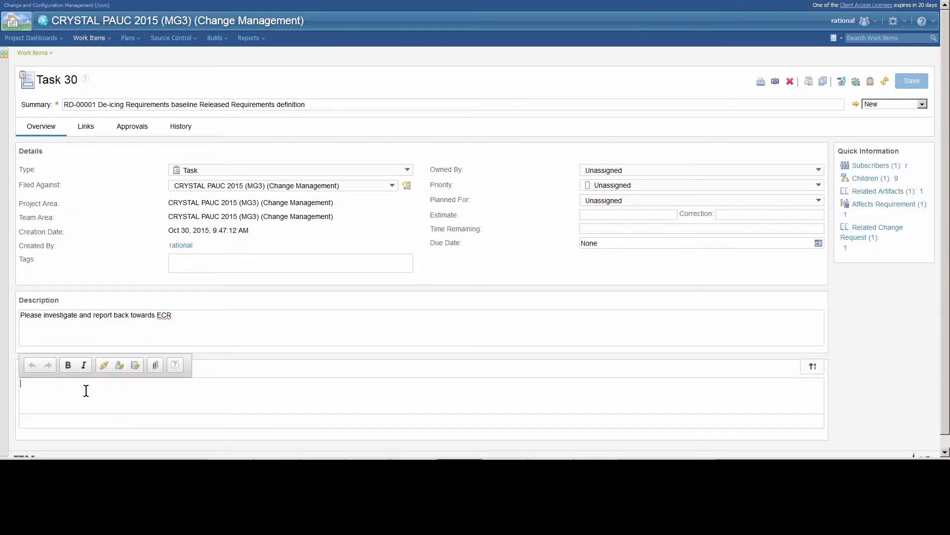
{"action": "type", "text": "Impact analysis completed and Impact reviewed"}
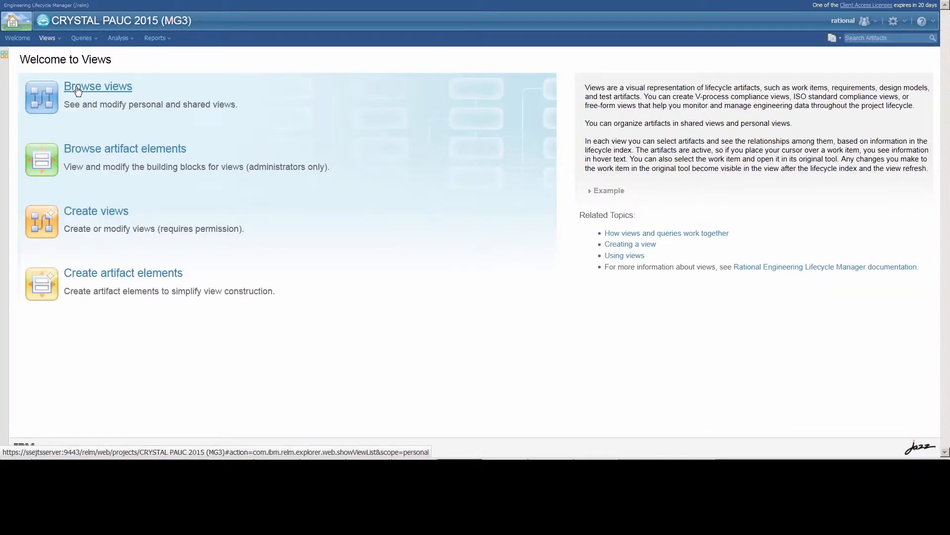
Step: Open the shared Combined ALM-PLM ECR view from the ALM-PLM folder and fit it to screen
{"action": "left_click", "coordinate": [78, 88]}
{"action": "left_click", "coordinate": [78, 85]}
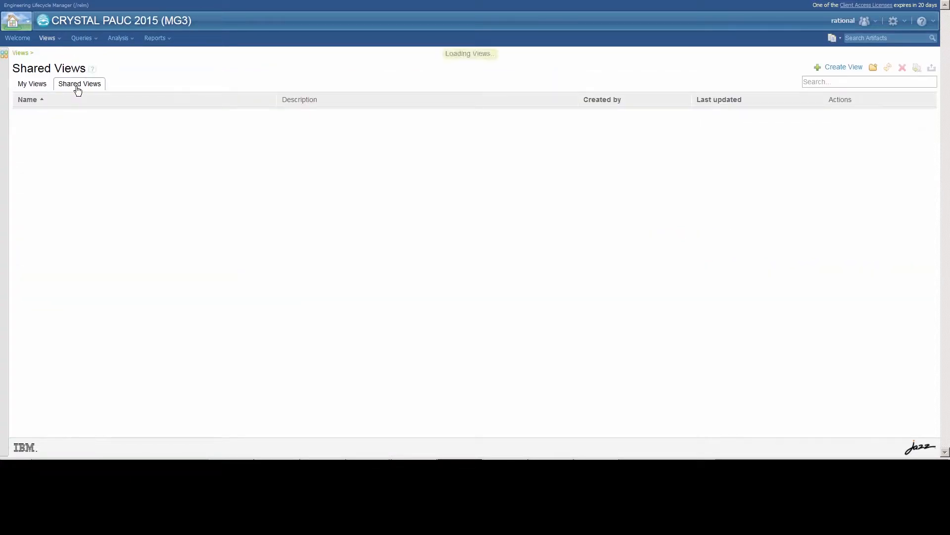
{"action": "left_click", "coordinate": [21, 117]}
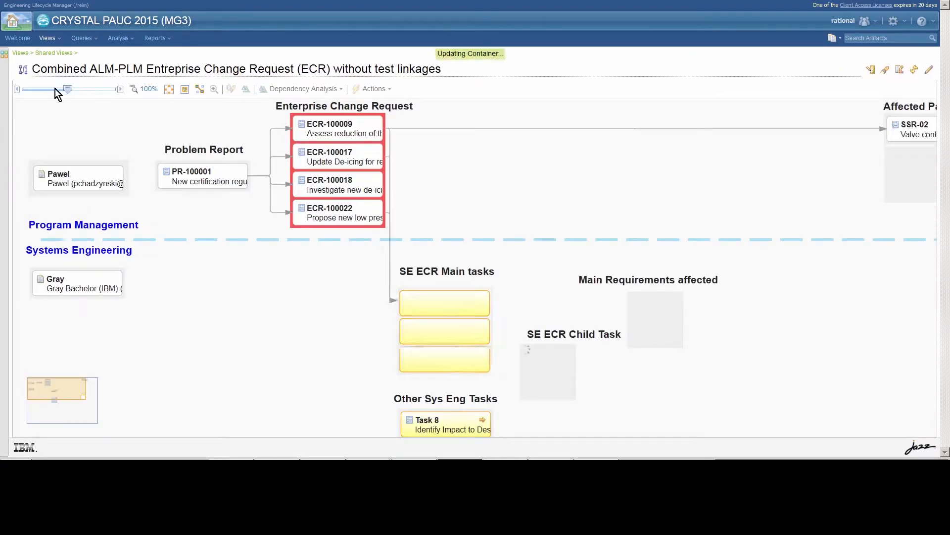
{"action": "left_click", "coordinate": [17, 89]}
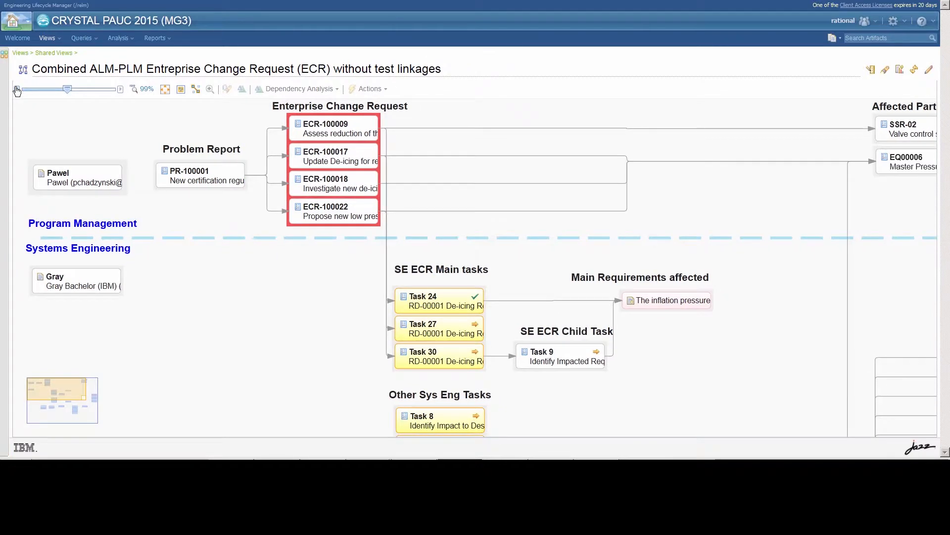
{"action": "left_click", "coordinate": [16, 89]}
{"action": "left_click", "coordinate": [17, 90]}
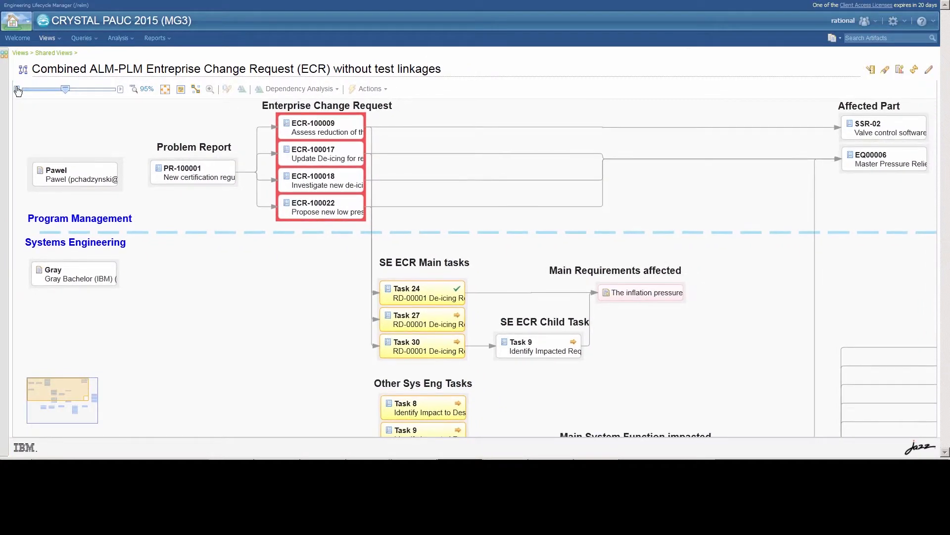
{"action": "left_click", "coordinate": [165, 89]}
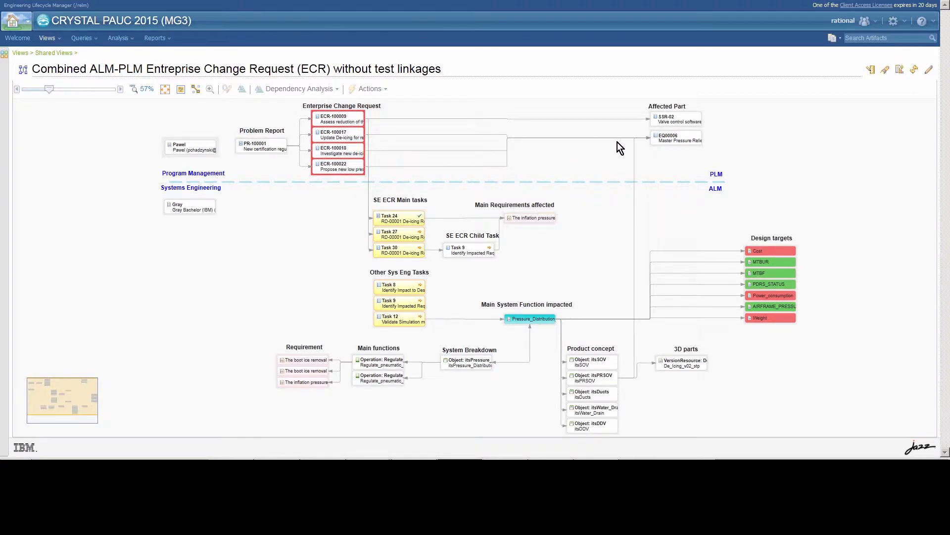
Step: Review the detail cards for ECR-100022 and Task 30, then bring up Task 30's actions
{"action": "left_click", "coordinate": [340, 171]}
{"action": "left_click", "coordinate": [299, 204]}
{"action": "mouse_move", "coordinate": [353, 173]}
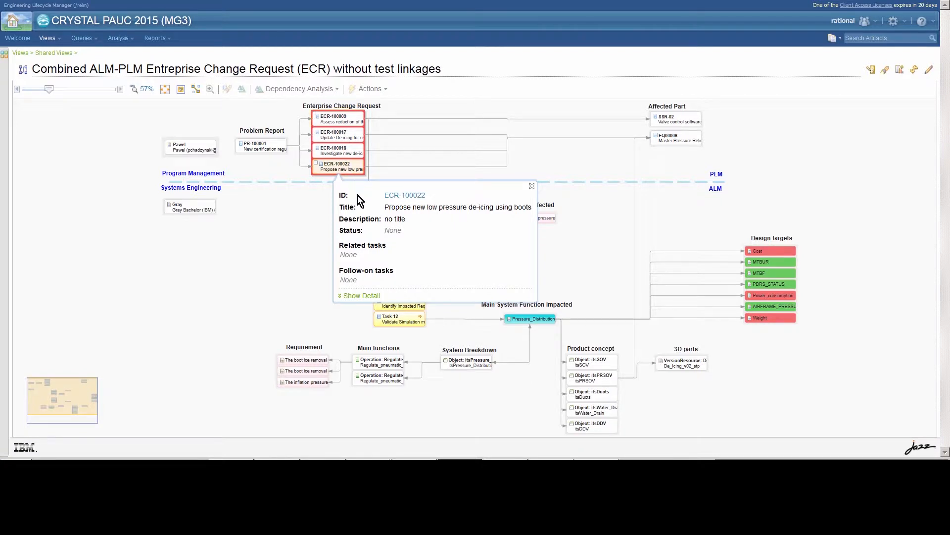
{"action": "left_click", "coordinate": [368, 296]}
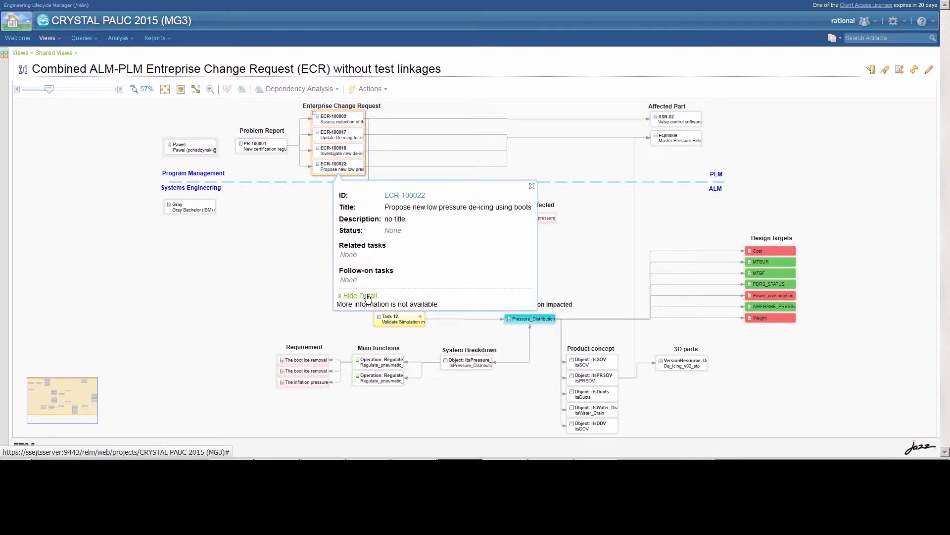
{"action": "left_click", "coordinate": [532, 186]}
{"action": "mouse_move", "coordinate": [388, 253]}
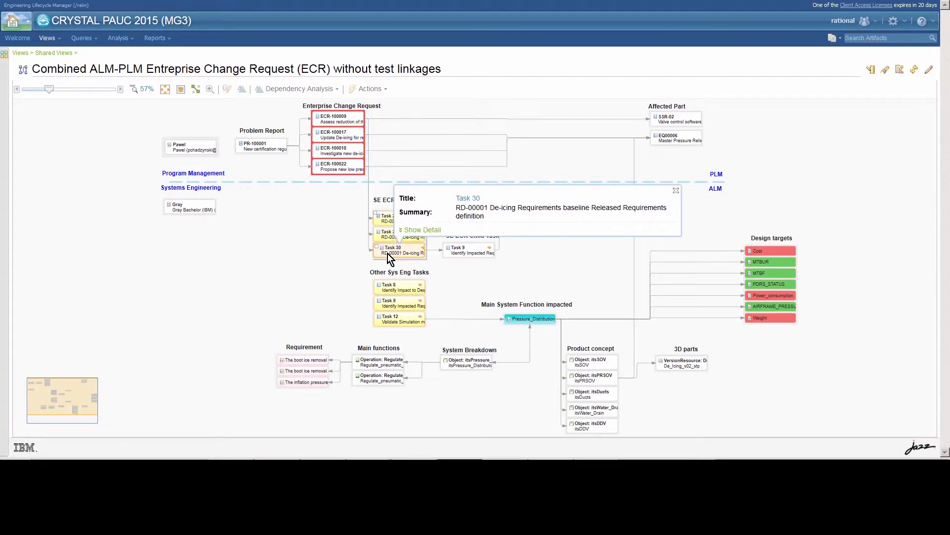
{"action": "left_click", "coordinate": [422, 230]}
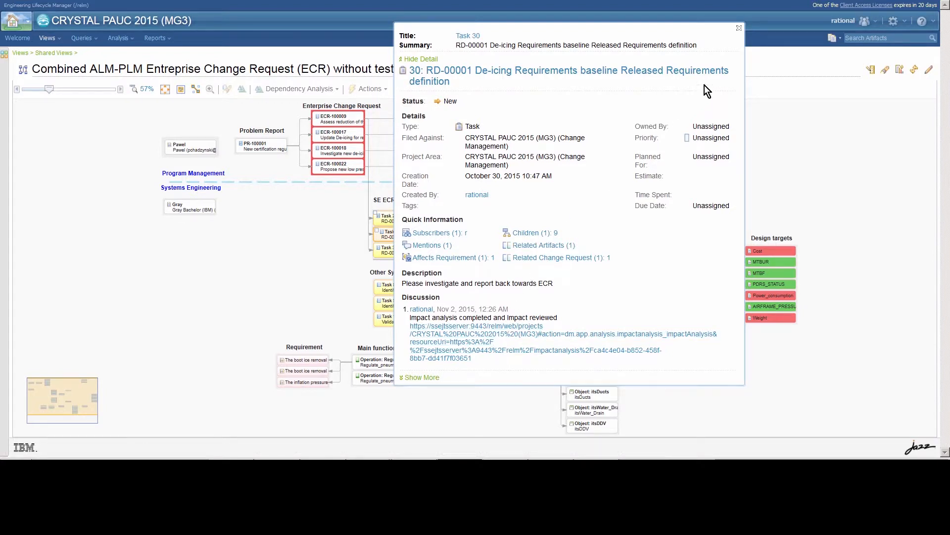
{"action": "left_click", "coordinate": [739, 29]}
{"action": "right_click", "coordinate": [410, 254]}
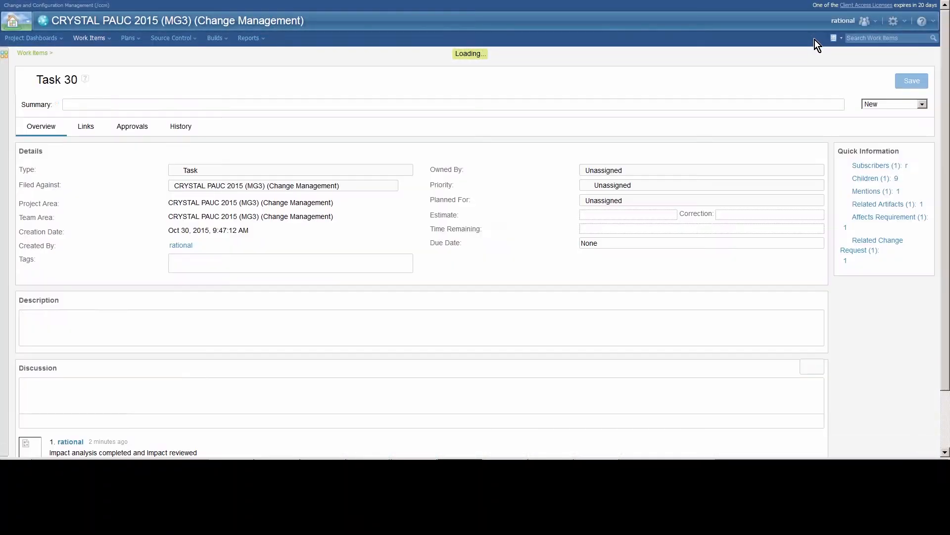
Step: List Task 30's available next states to move it from New to Complete
{"action": "left_click", "coordinate": [922, 103]}
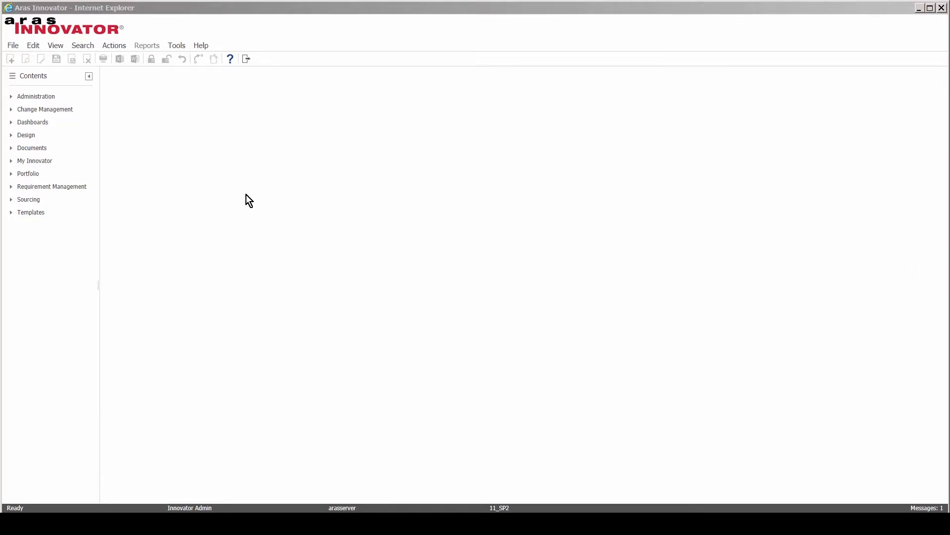
Step: Open My InBasket under My Innovator and start completing the ECR-100022 Review ECR task
{"action": "left_click", "coordinate": [43, 159]}
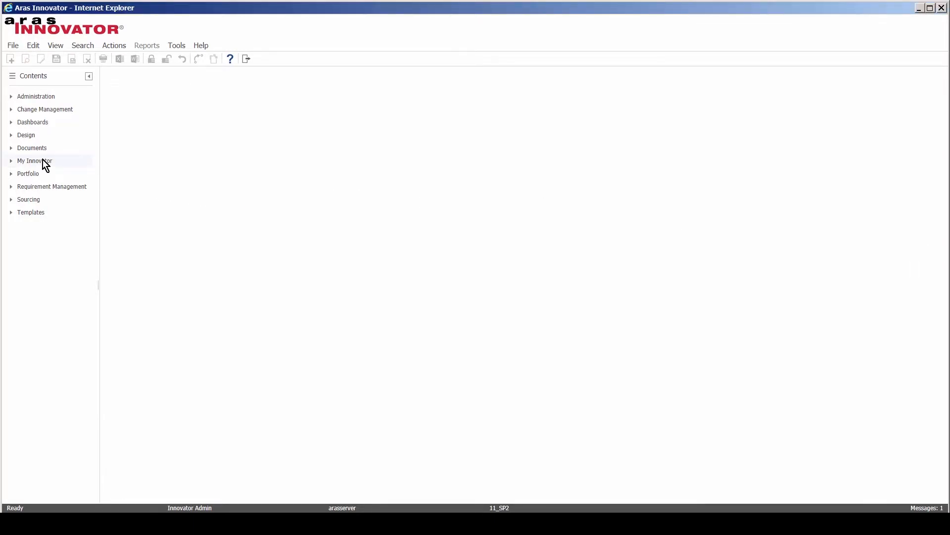
{"action": "left_click", "coordinate": [43, 160]}
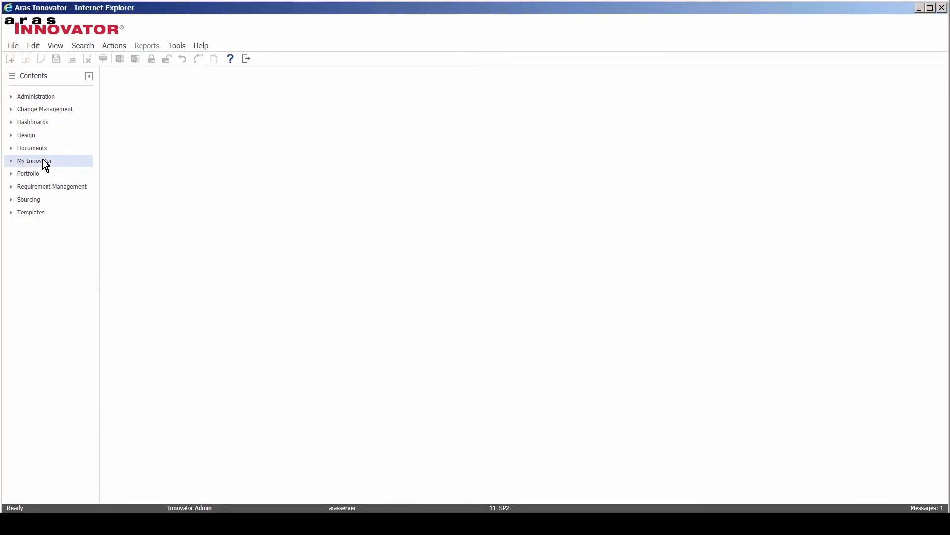
{"action": "left_click", "coordinate": [12, 163]}
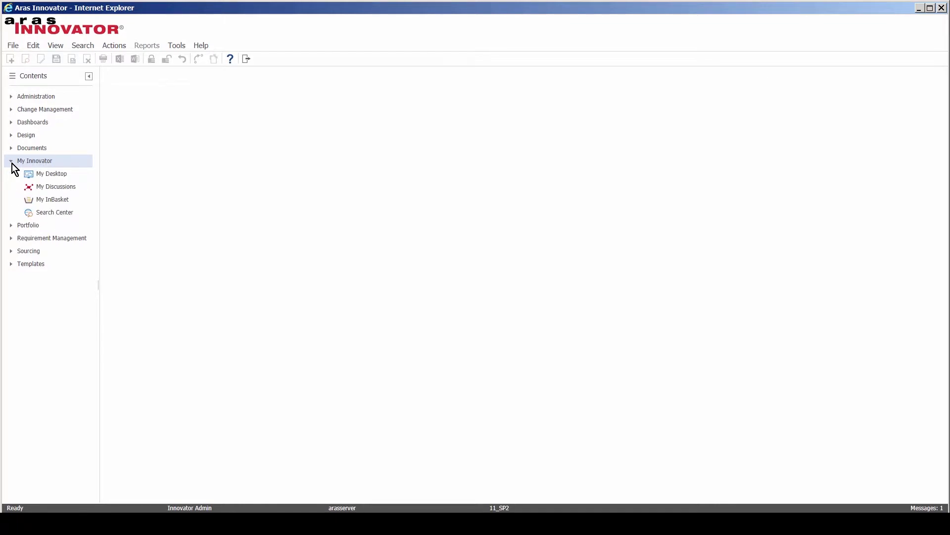
{"action": "left_click", "coordinate": [28, 199]}
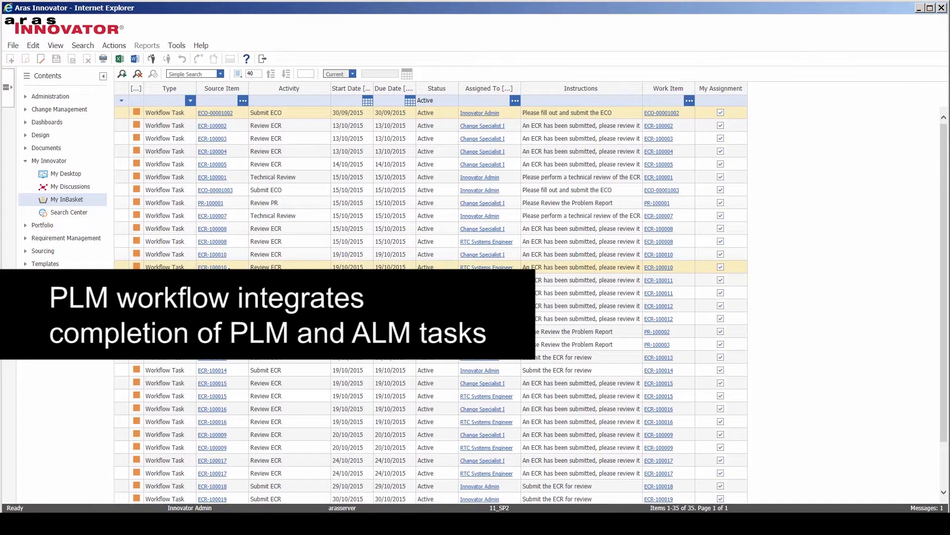
{"action": "scroll", "coordinate": [220, 385], "scroll_direction": "down", "scroll_amount": 2}
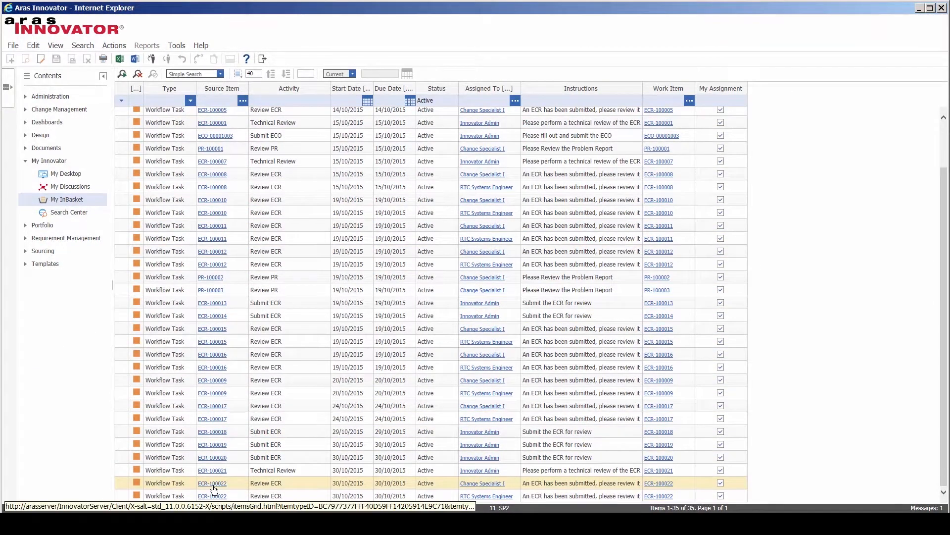
{"action": "right_click", "coordinate": [190, 496]}
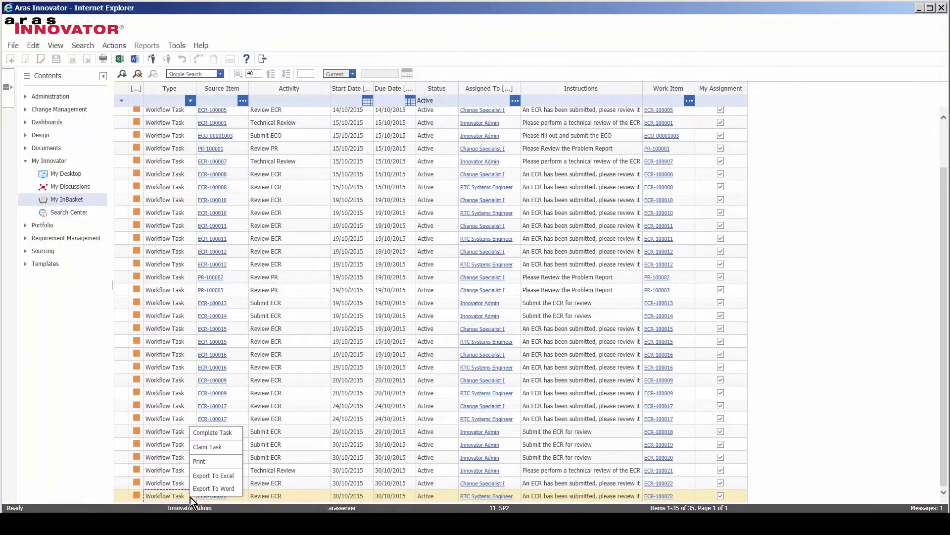
{"action": "left_click", "coordinate": [212, 432]}
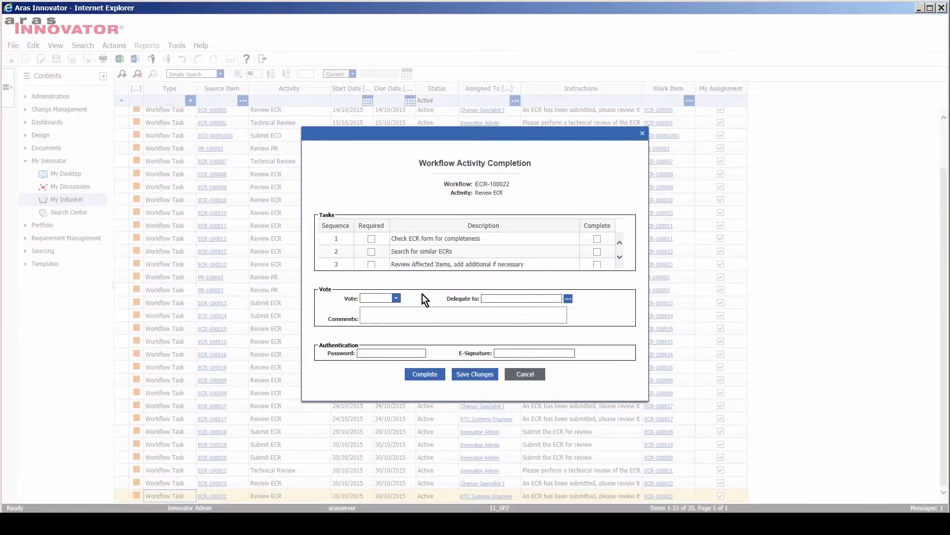
Step: Tick 'Check ECR form for completeness' and 'Review Affected Items', vote Tech Review, and complete the activity
{"action": "left_click", "coordinate": [597, 239]}
{"action": "left_click", "coordinate": [597, 262]}
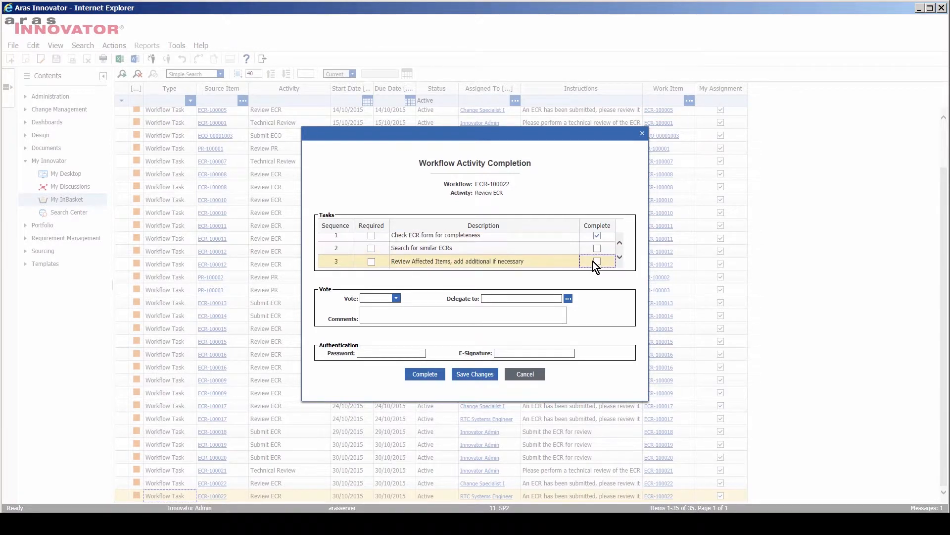
{"action": "left_click", "coordinate": [596, 262]}
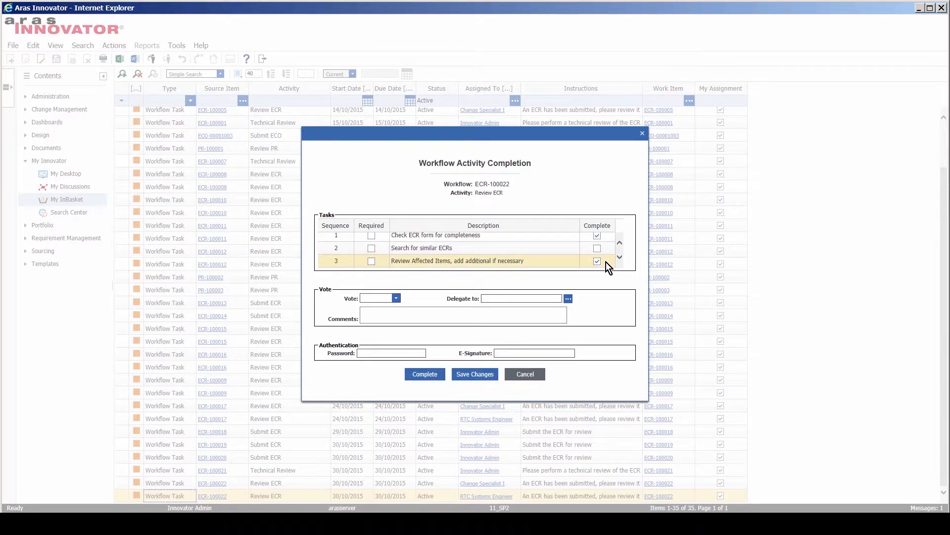
{"action": "left_click", "coordinate": [622, 256]}
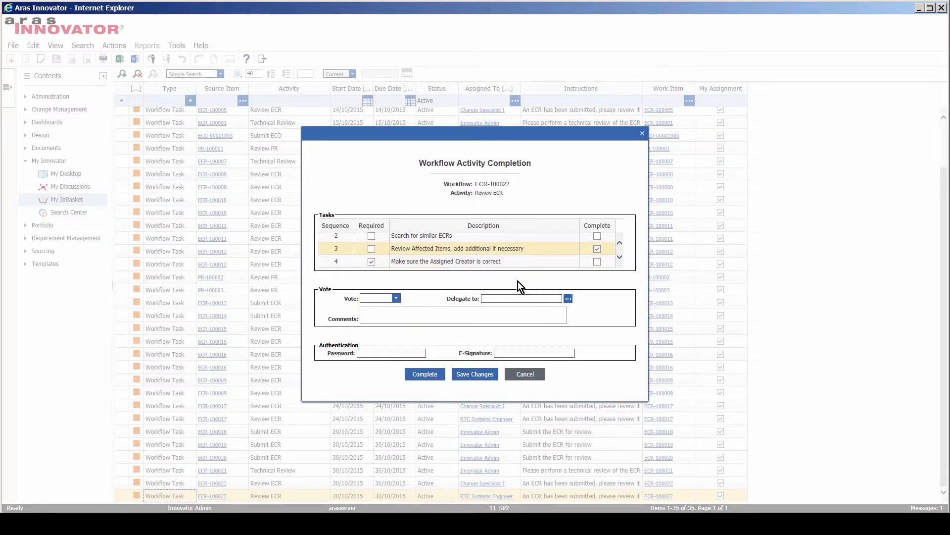
{"action": "left_click", "coordinate": [399, 298]}
{"action": "left_click", "coordinate": [376, 299]}
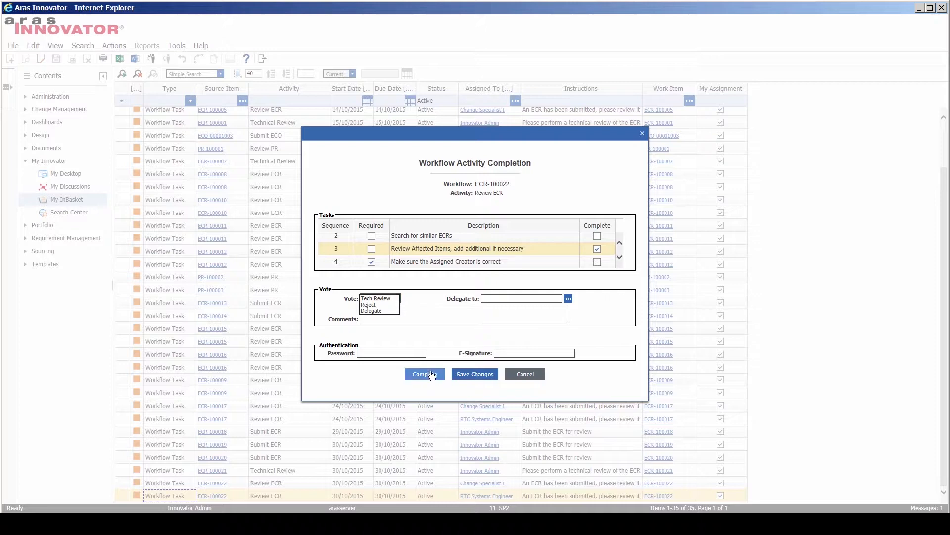
{"action": "left_click", "coordinate": [425, 373]}
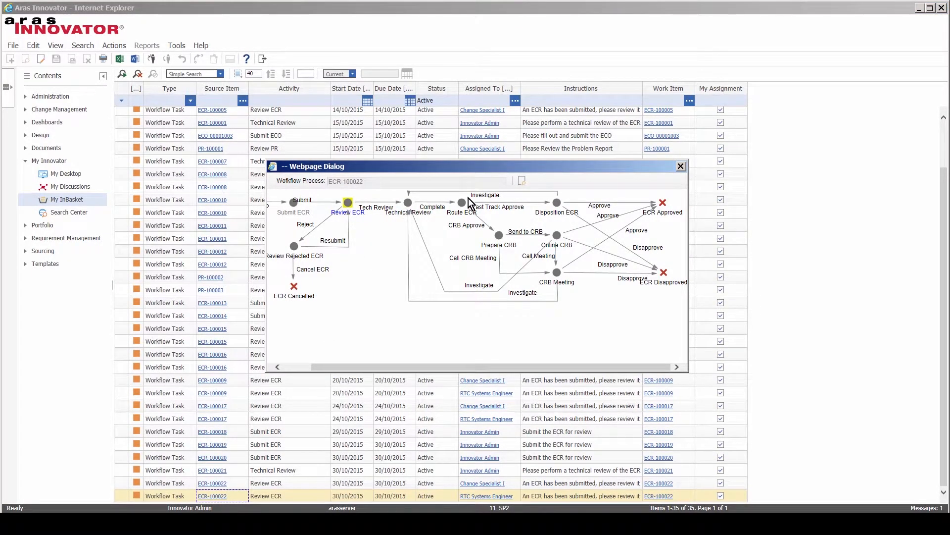
Step: Close the Workflow Process diagram to return to the InBasket task list
{"action": "left_click", "coordinate": [681, 166]}
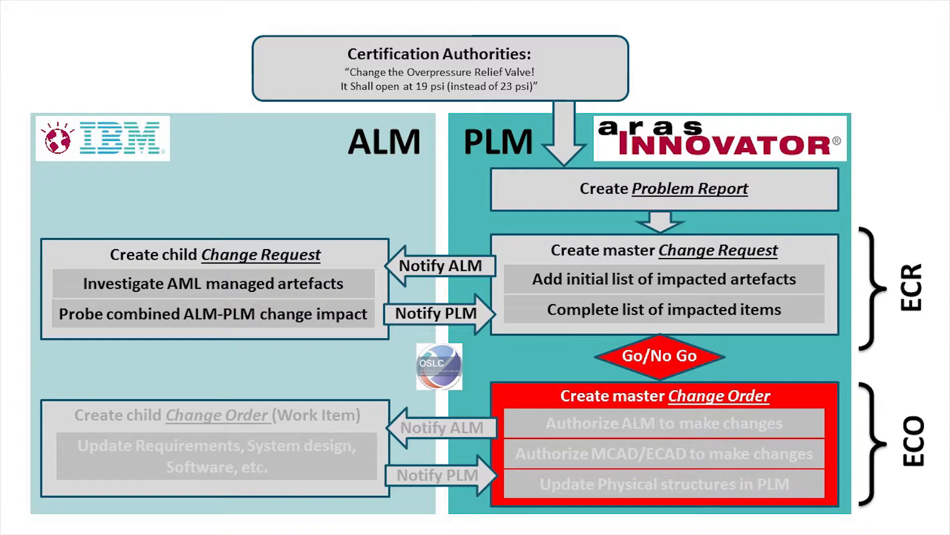
Step: Create a new ECO titled 'Change due to a field report' with reason 'Change sensor and related software'
{"action": "left_click", "coordinate": [62, 175]}
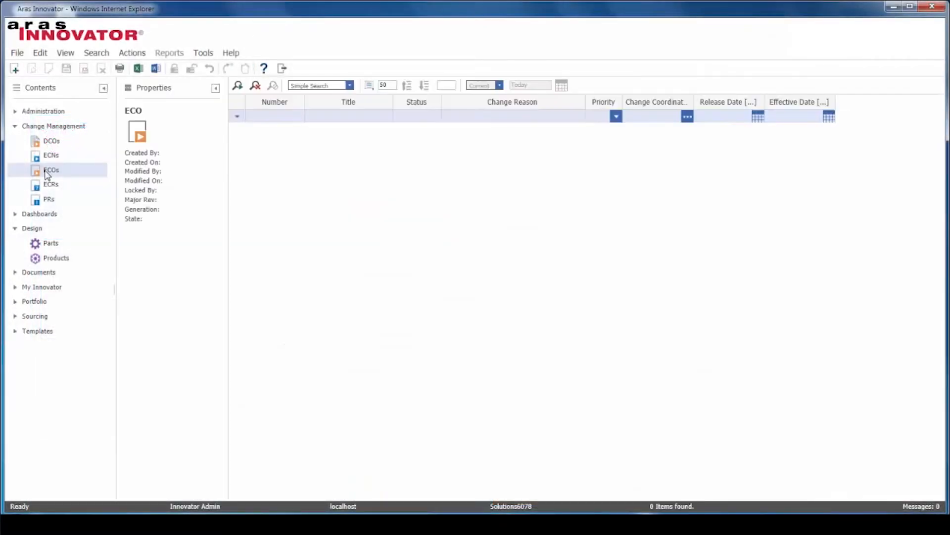
{"action": "right_click", "coordinate": [61, 174]}
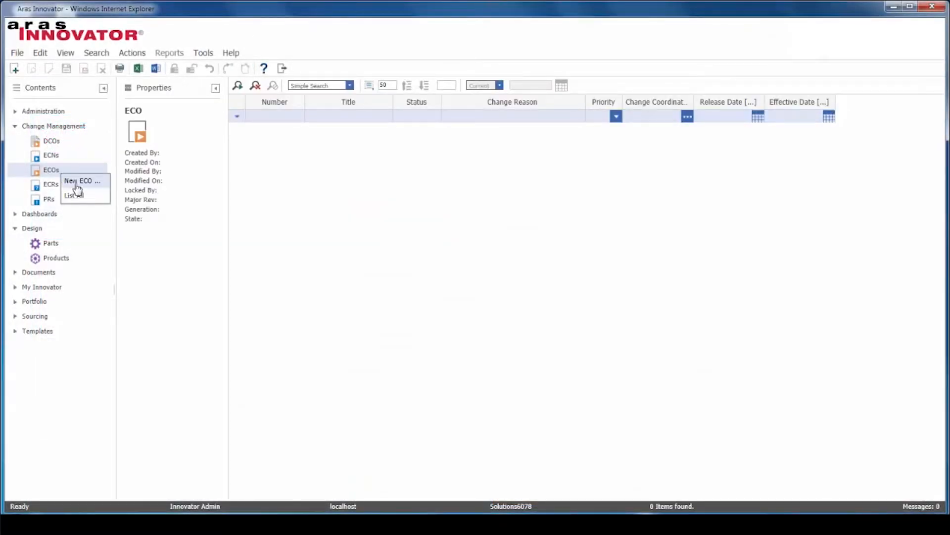
{"action": "left_click", "coordinate": [78, 184]}
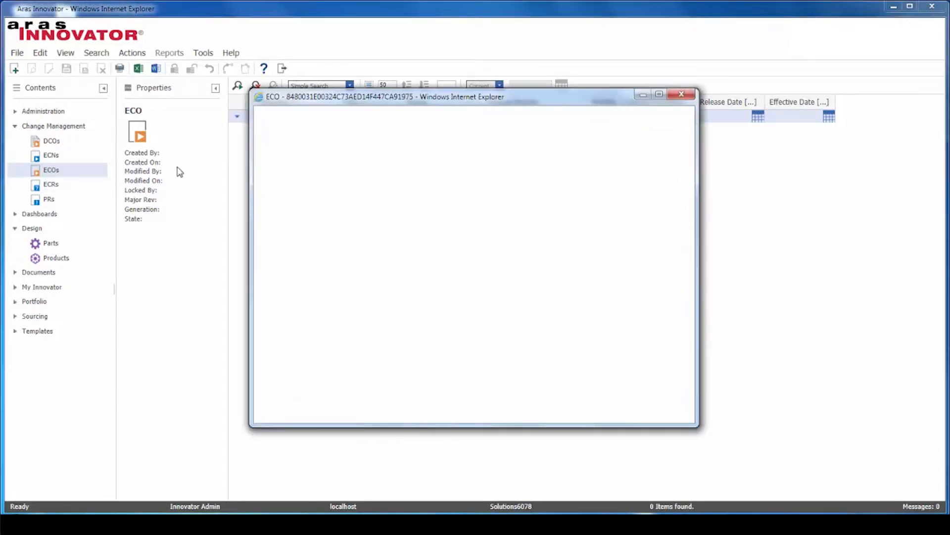
{"action": "left_click", "coordinate": [389, 156]}
{"action": "type", "text": "Change due to a field report"}
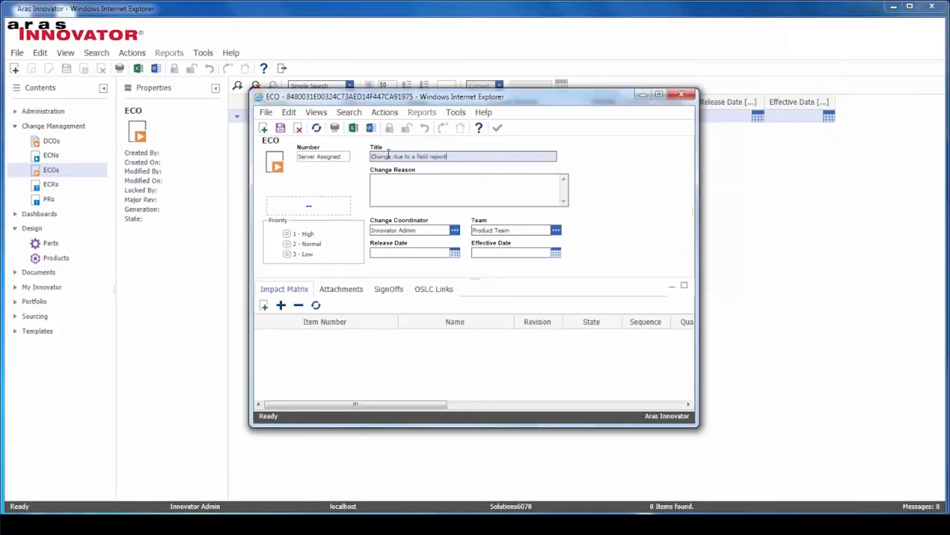
{"action": "left_click", "coordinate": [407, 181]}
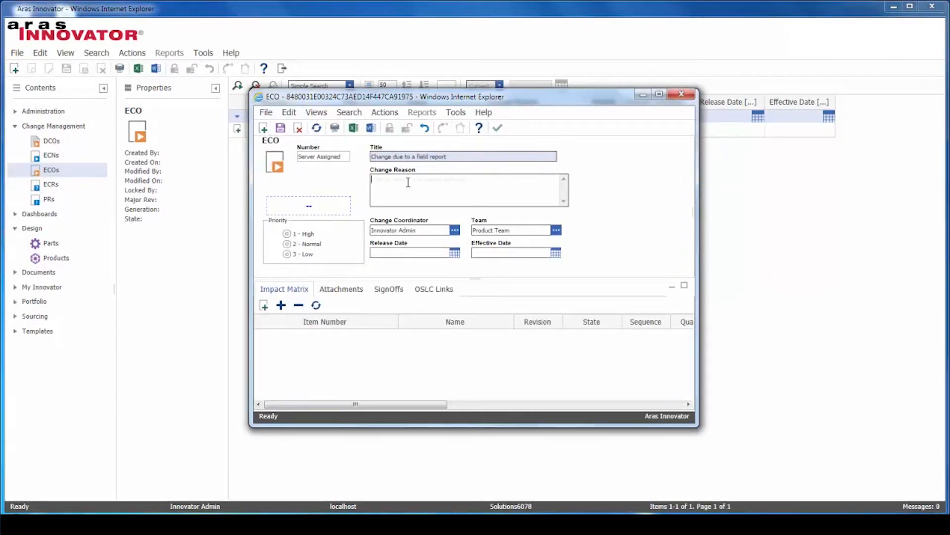
{"action": "type", "text": "Change sensor and related software"}
Step: Add _Thermal Thing to the impact matrix, expand its child parts, and save the ECO
{"action": "left_click", "coordinate": [263, 306]}
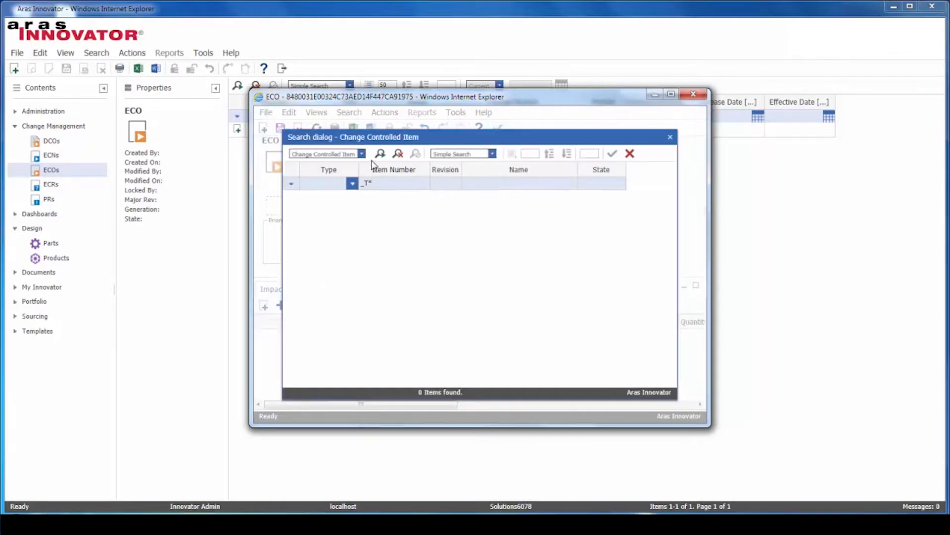
{"action": "left_click", "coordinate": [380, 154]}
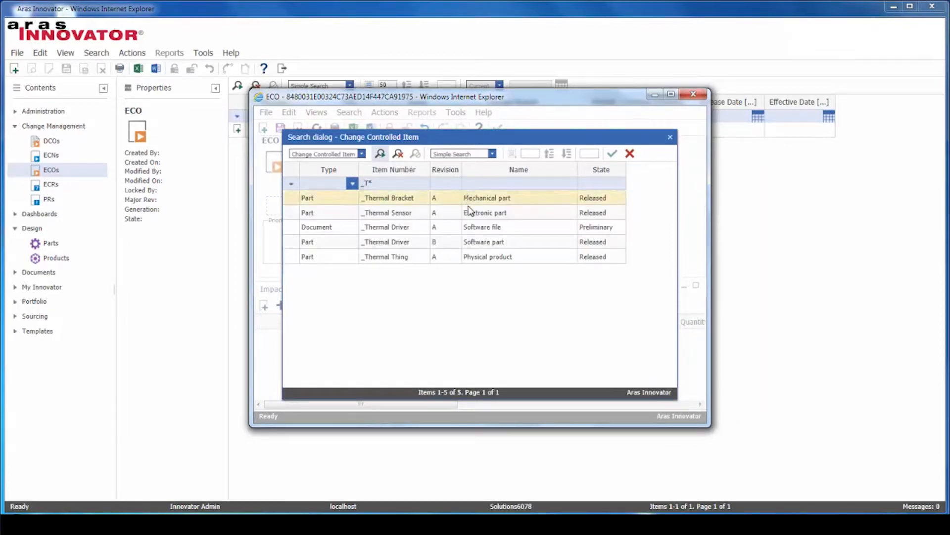
{"action": "left_click", "coordinate": [394, 257]}
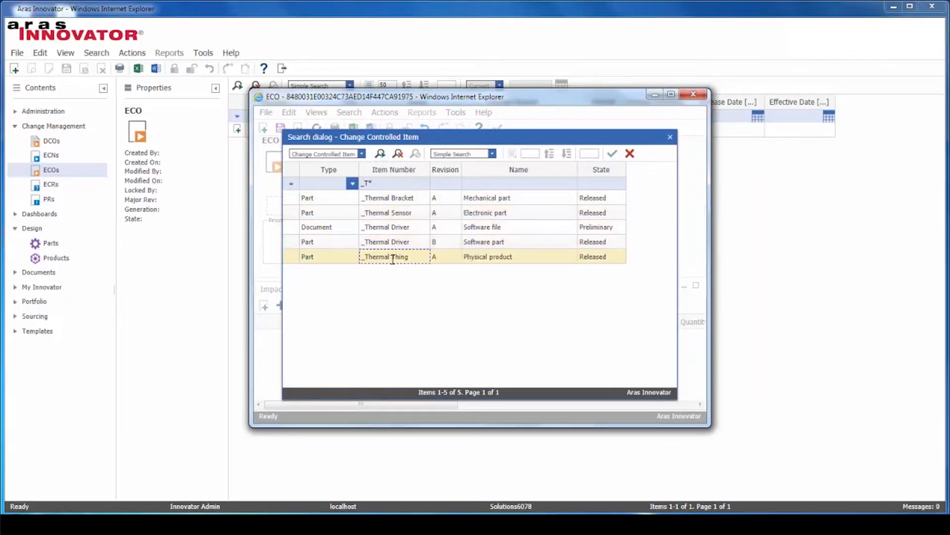
{"action": "left_click", "coordinate": [612, 154]}
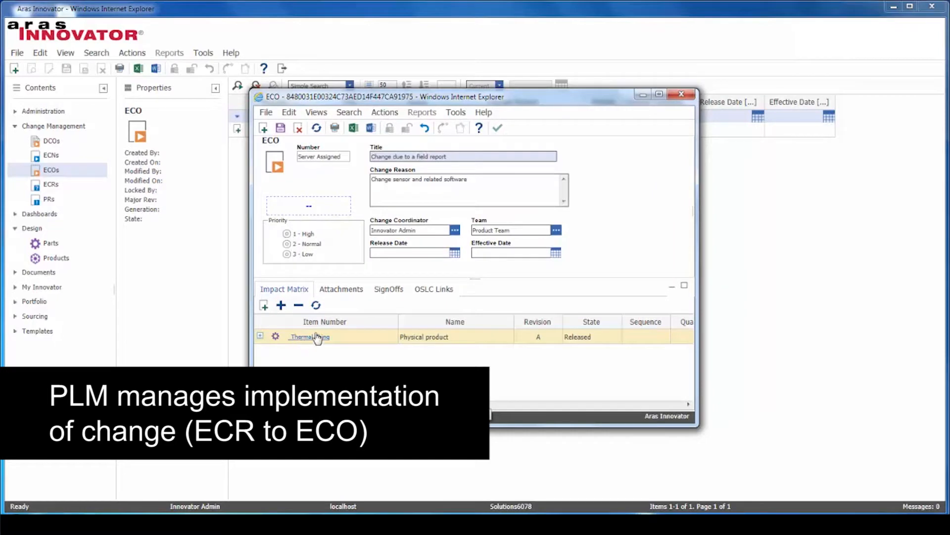
{"action": "left_click", "coordinate": [260, 337]}
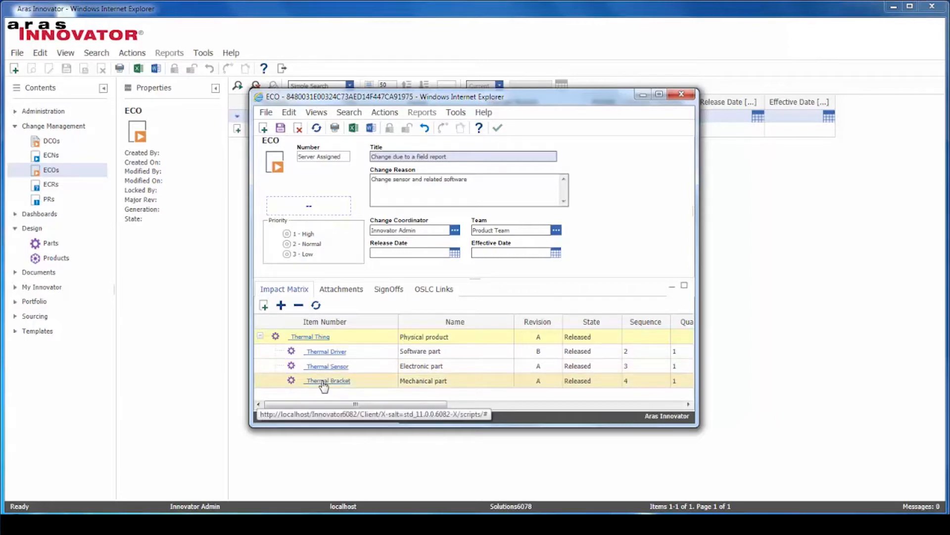
{"action": "left_click", "coordinate": [281, 129]}
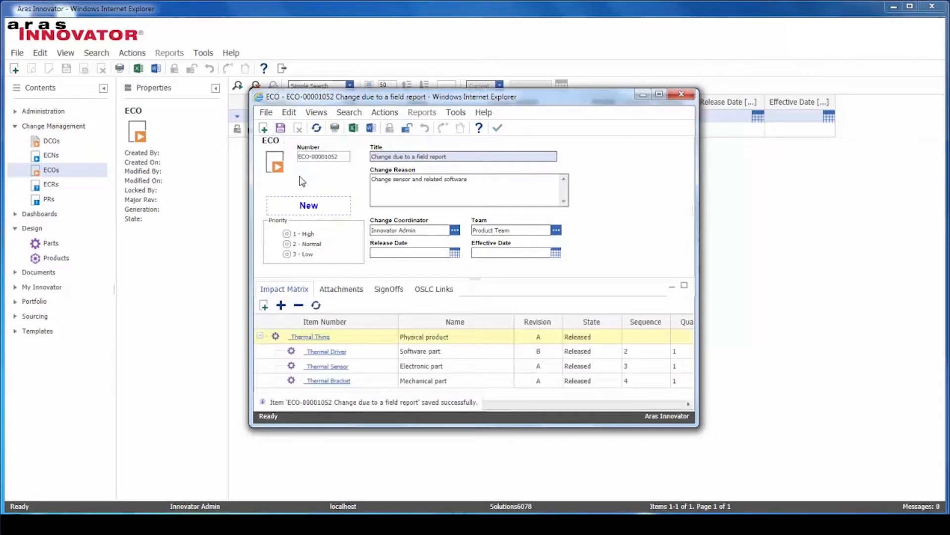
Step: Maximize the ECO window and set _Thermal Thing, _Thermal Driver and _Thermal Sensor to Revise
{"action": "left_click_drag", "start_coordinate": [304, 211], "coordinate": [316, 215]}
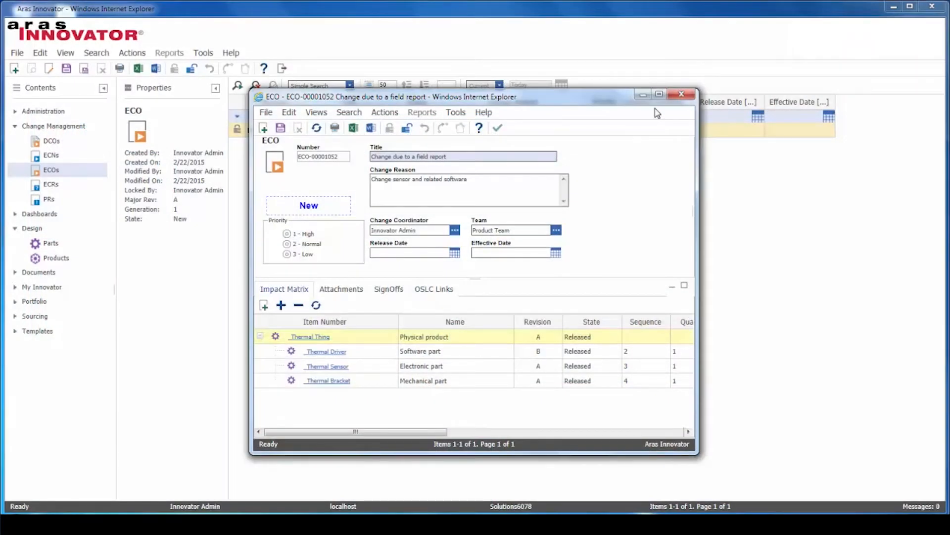
{"action": "left_click", "coordinate": [659, 94]}
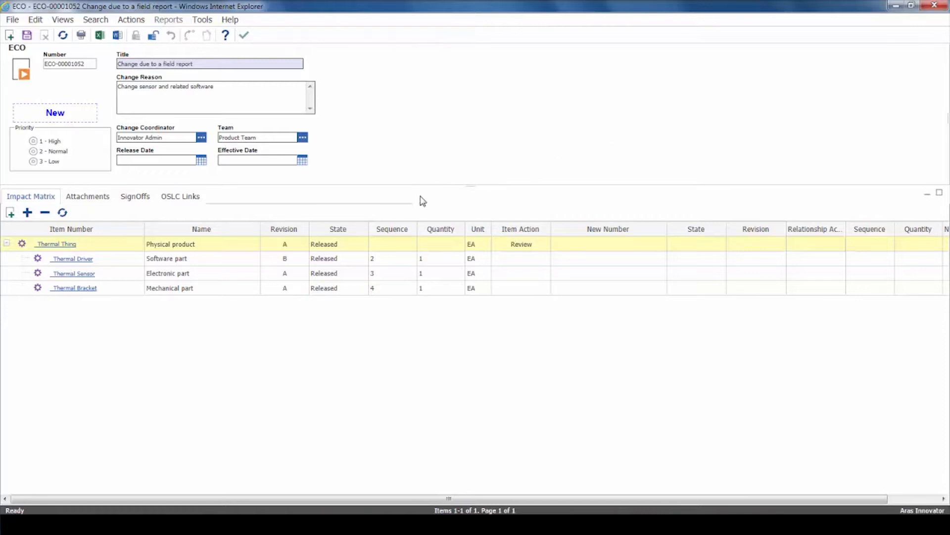
{"action": "right_click", "coordinate": [530, 244]}
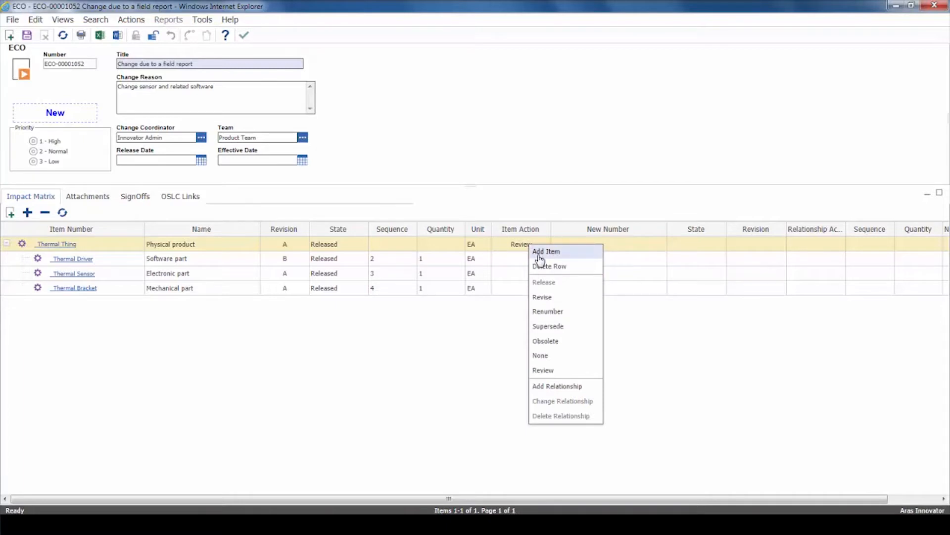
{"action": "left_click", "coordinate": [549, 297]}
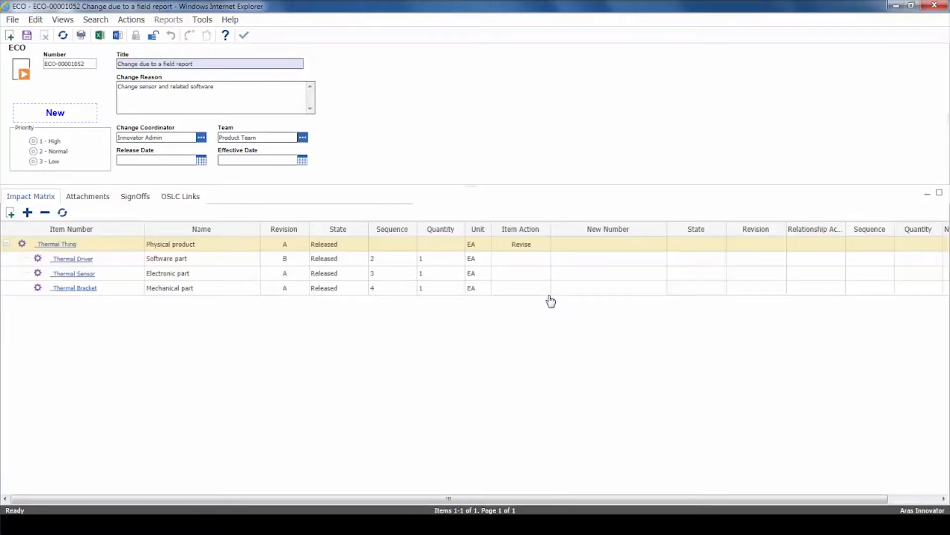
{"action": "right_click", "coordinate": [507, 258]}
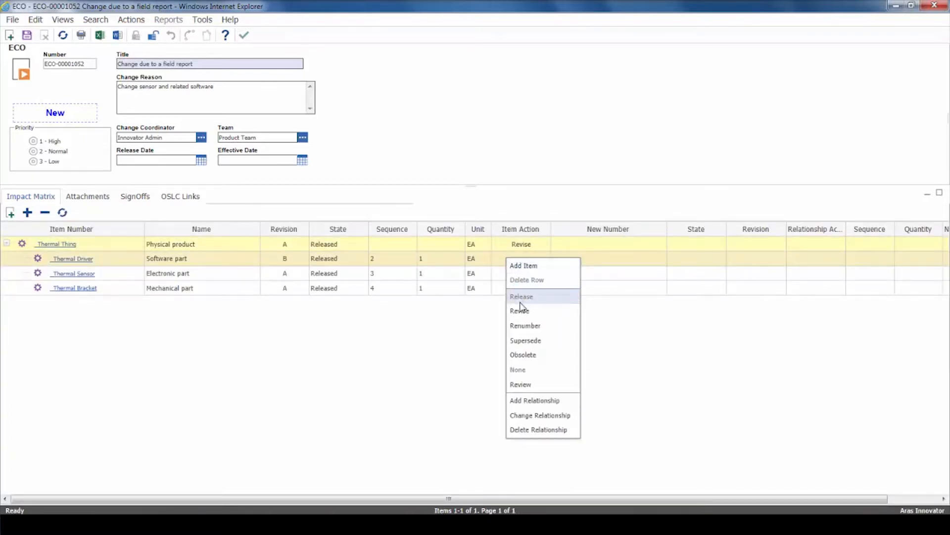
{"action": "left_click", "coordinate": [521, 310]}
{"action": "right_click", "coordinate": [510, 276]}
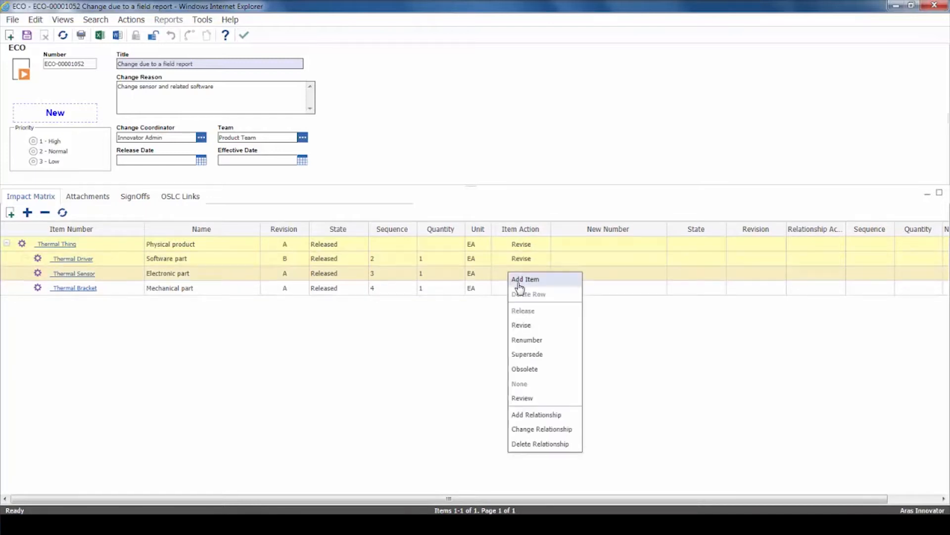
{"action": "left_click", "coordinate": [522, 325]}
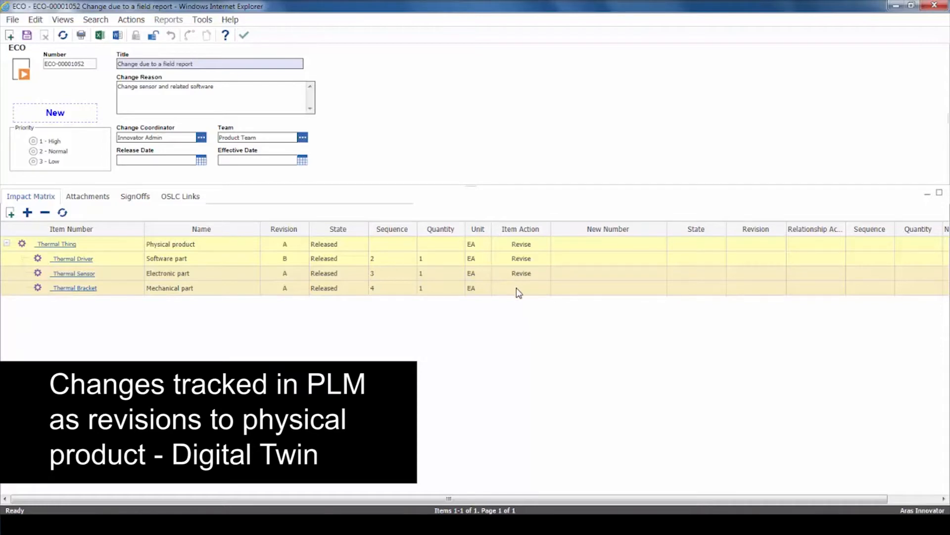
Step: Save and unlock the ECO, then show its signoffs and workflow diagram
{"action": "left_click", "coordinate": [26, 36]}
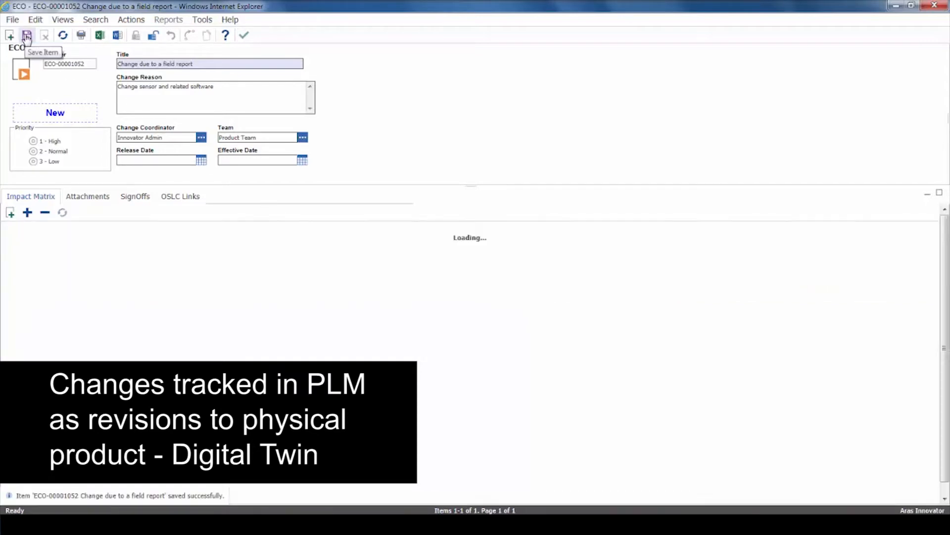
{"action": "left_click", "coordinate": [152, 37]}
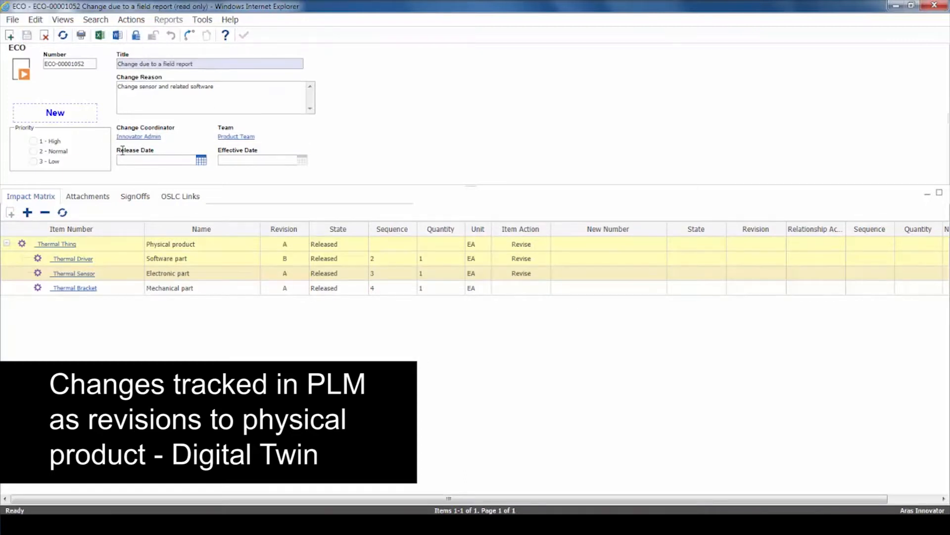
{"action": "left_click", "coordinate": [135, 197]}
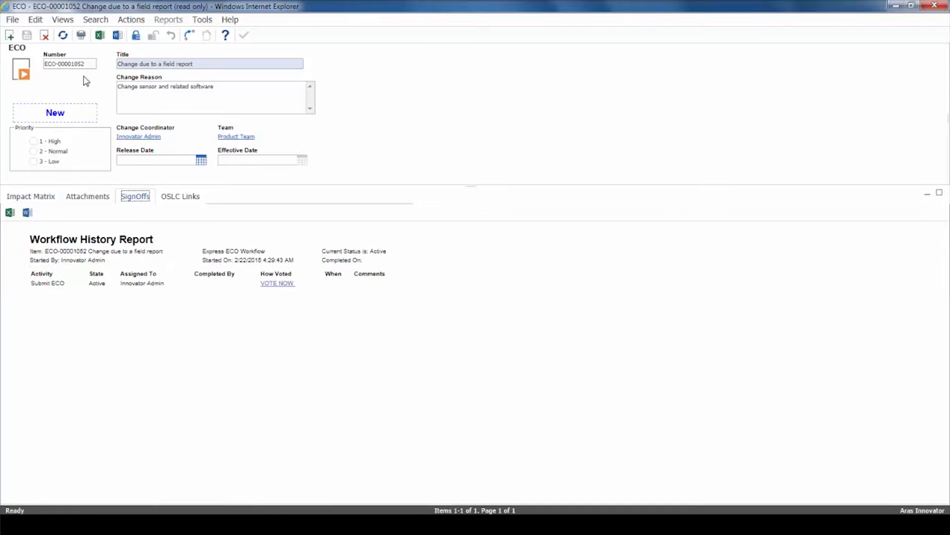
{"action": "left_click", "coordinate": [64, 20]}
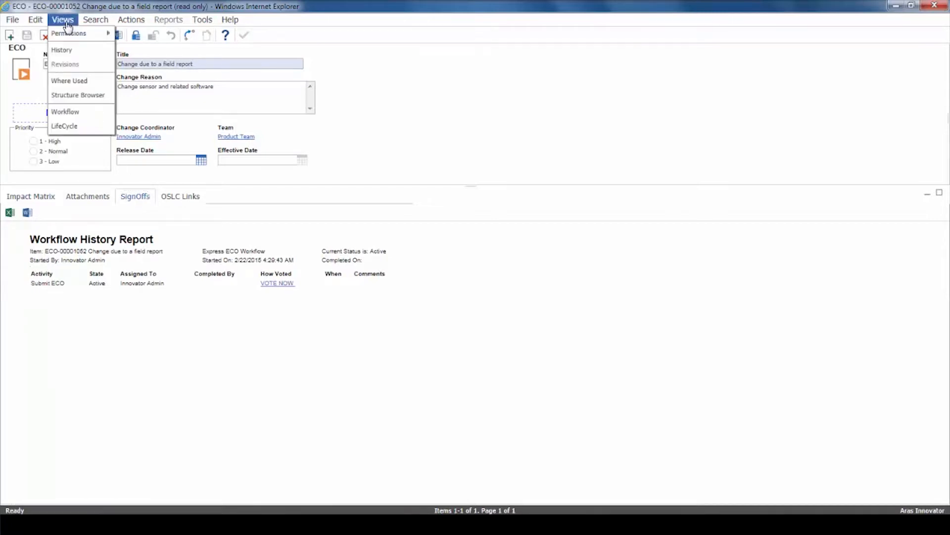
{"action": "left_click", "coordinate": [74, 117]}
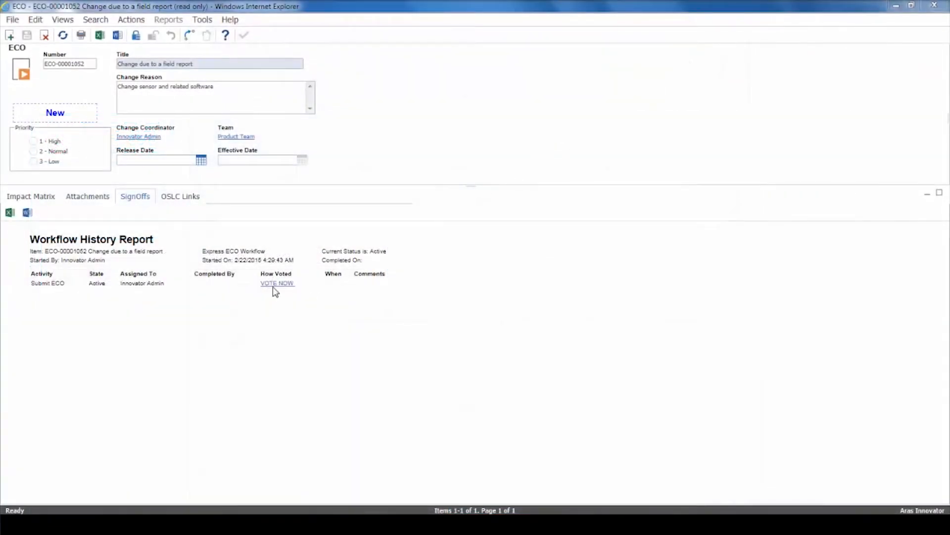
Step: Vote Submit to Planning on the Submit ECO activity and complete it
{"action": "left_click", "coordinate": [273, 285]}
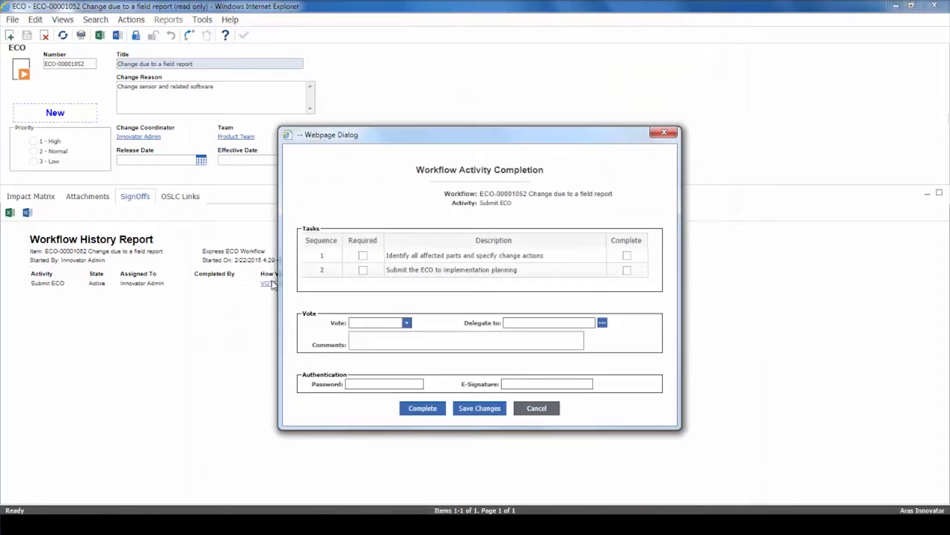
{"action": "left_click", "coordinate": [406, 324]}
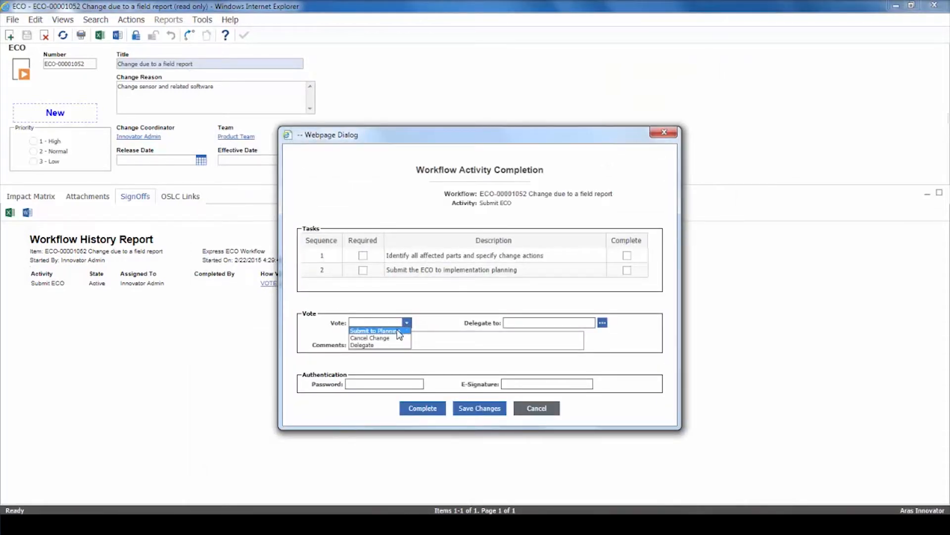
{"action": "left_click", "coordinate": [399, 331]}
{"action": "left_click", "coordinate": [411, 407]}
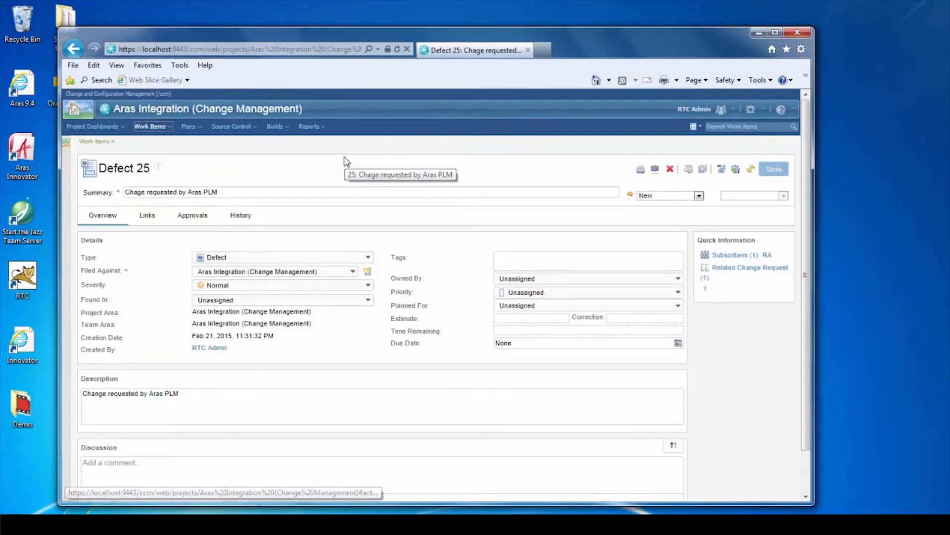
Step: Show Defect 25's Links tab to reach the related ECO-00001052
{"action": "left_click", "coordinate": [150, 218]}
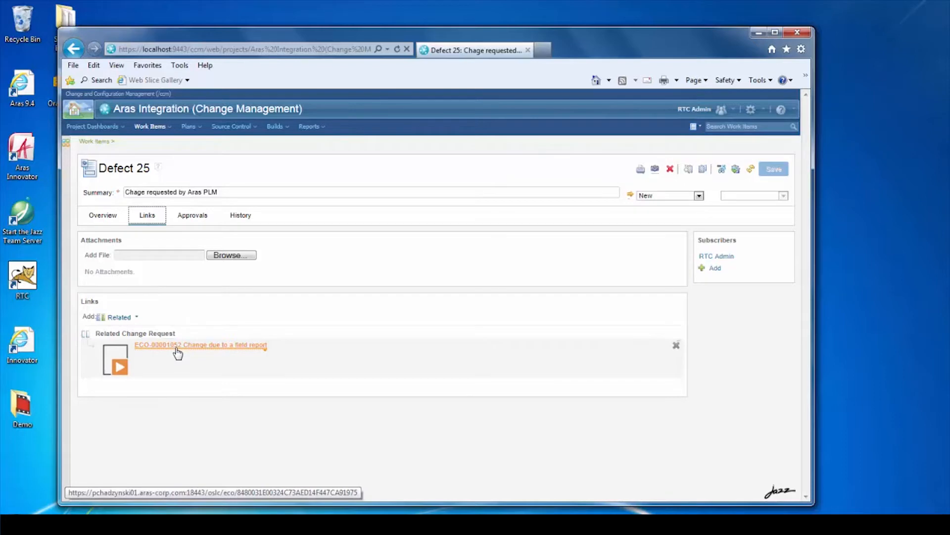
{"action": "mouse_move", "coordinate": [178, 353]}
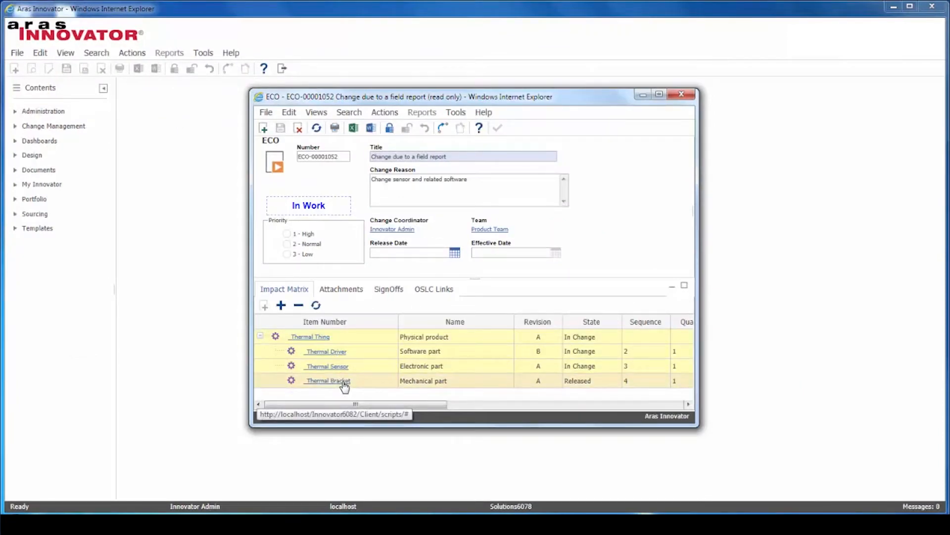
Step: Open the _Thermal Driver document, lock it, and delete the attached Driver 001.txt
{"action": "left_click", "coordinate": [338, 354]}
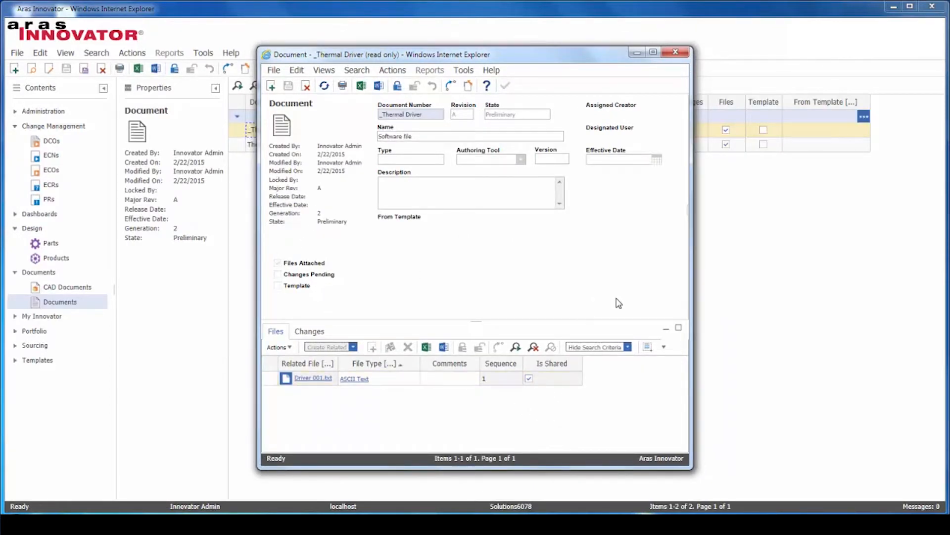
{"action": "left_click_drag", "start_coordinate": [690, 283], "coordinate": [747, 283]}
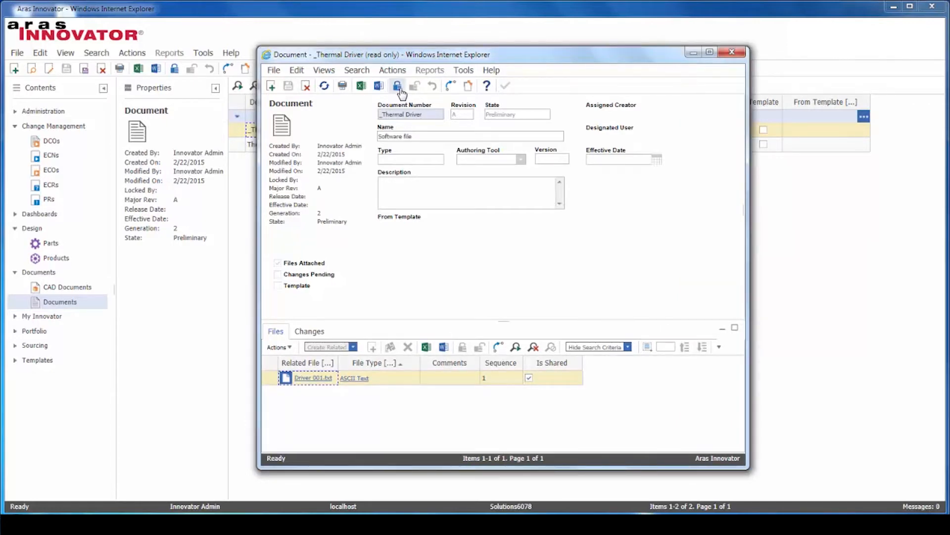
{"action": "left_click", "coordinate": [399, 88]}
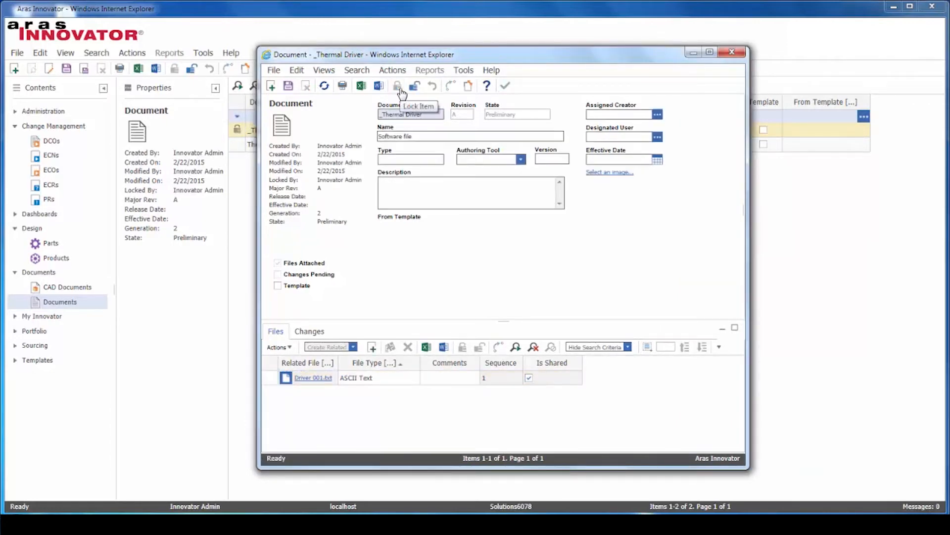
{"action": "right_click", "coordinate": [319, 383]}
{"action": "left_click", "coordinate": [330, 430]}
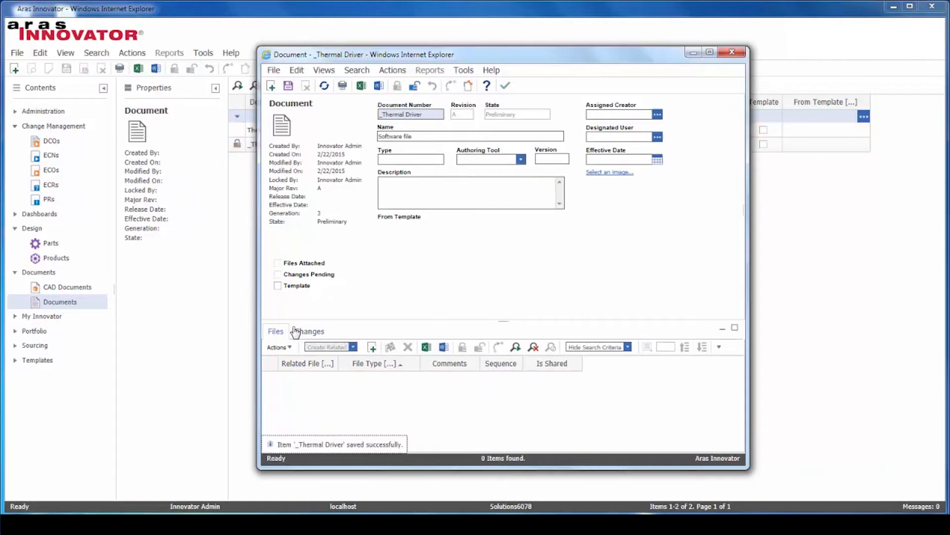
Step: Attach Driver 002.txt from Desktop\Software Binaries, then save, unlock and close the document
{"action": "left_click", "coordinate": [372, 348]}
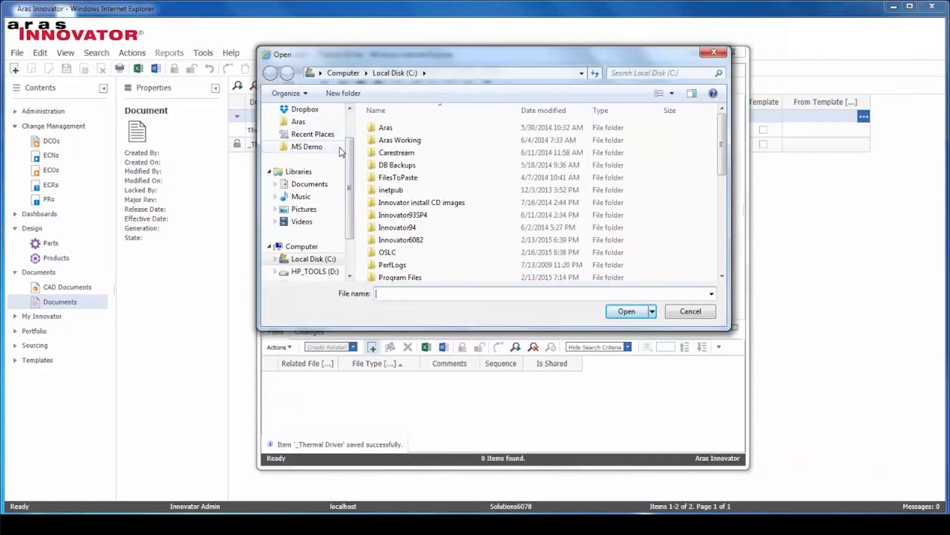
{"action": "left_click_drag", "start_coordinate": [351, 158], "coordinate": [350, 131]}
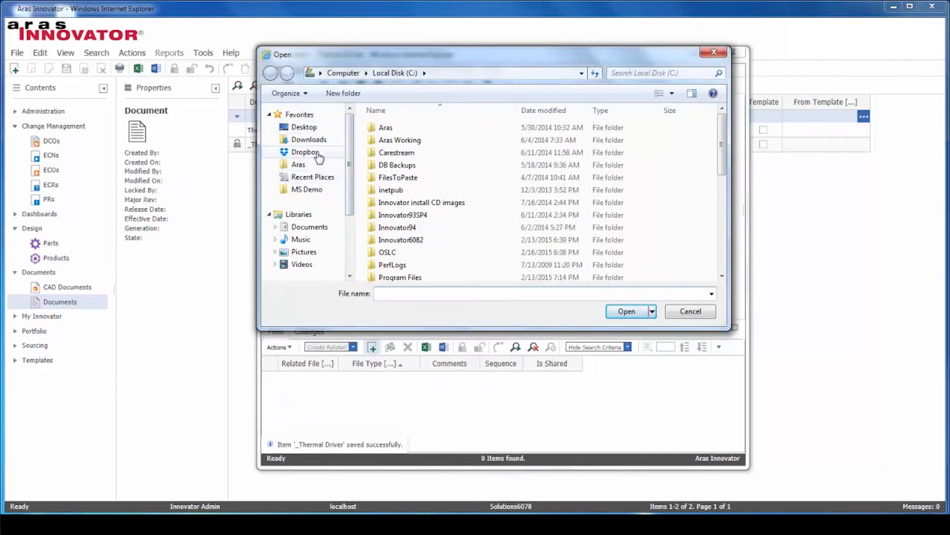
{"action": "left_click", "coordinate": [299, 128]}
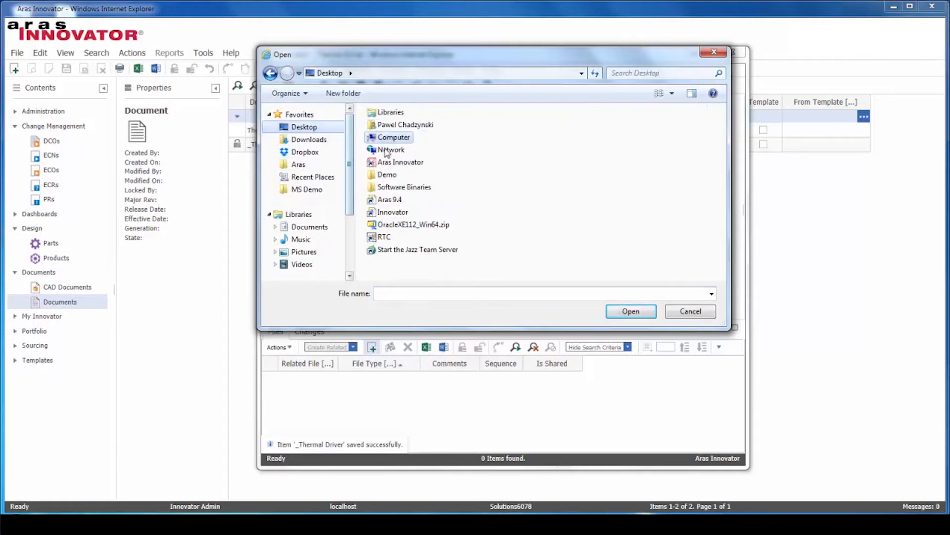
{"action": "double_click", "coordinate": [398, 187]}
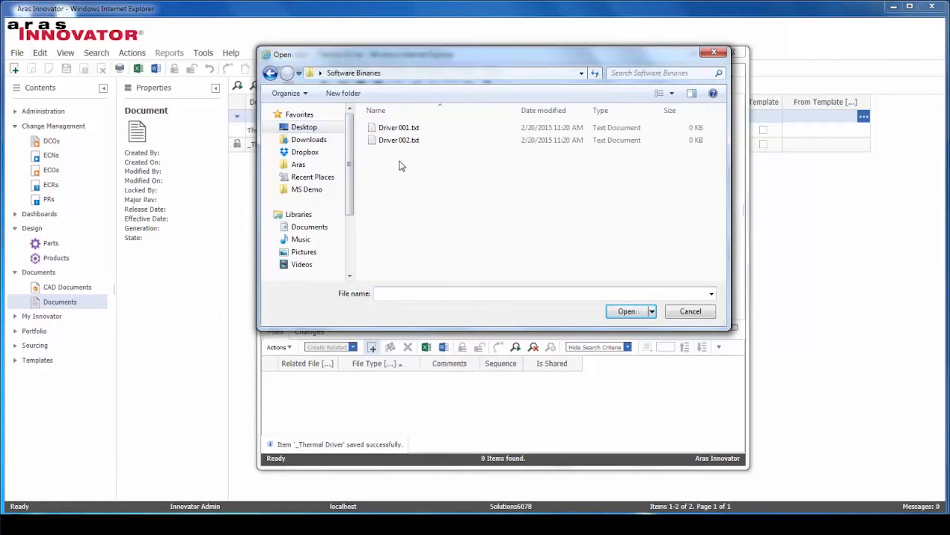
{"action": "double_click", "coordinate": [401, 140]}
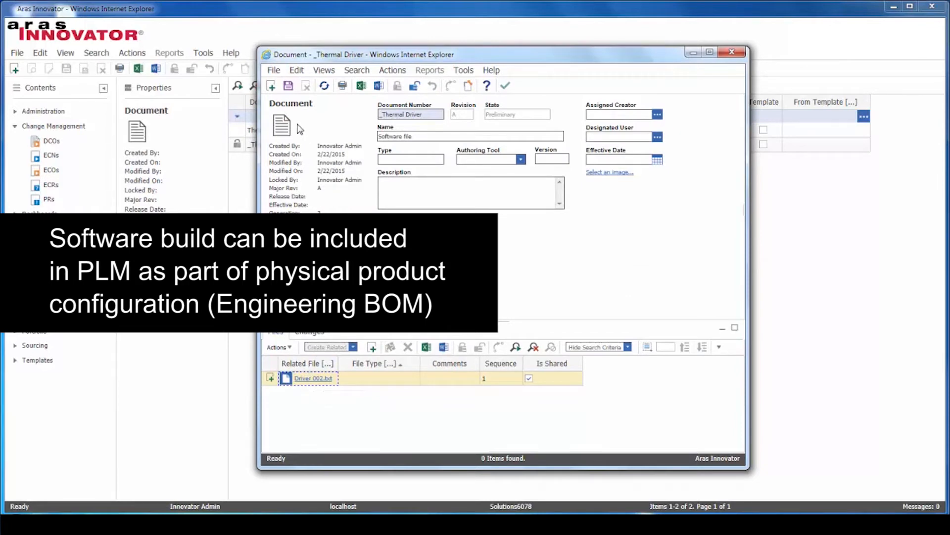
{"action": "left_click", "coordinate": [505, 91]}
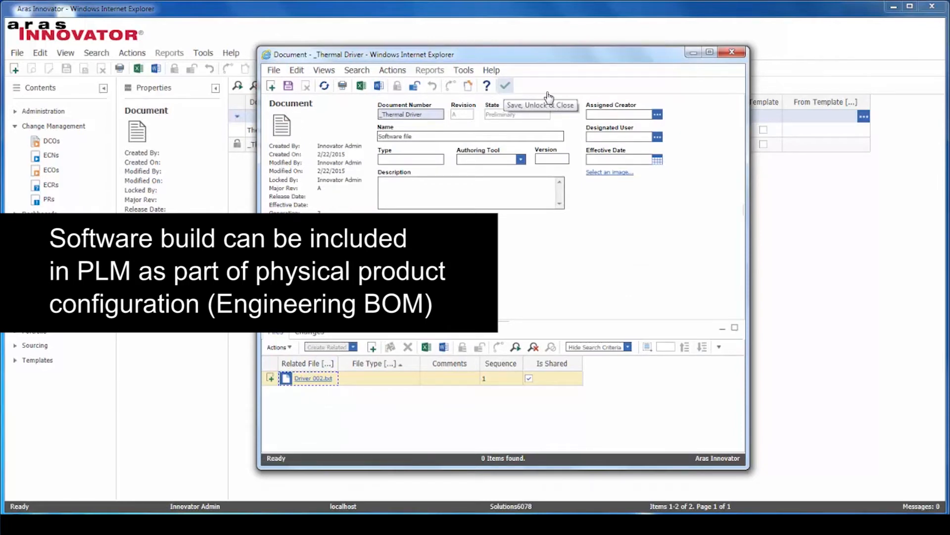
{"action": "left_click", "coordinate": [56, 173]}
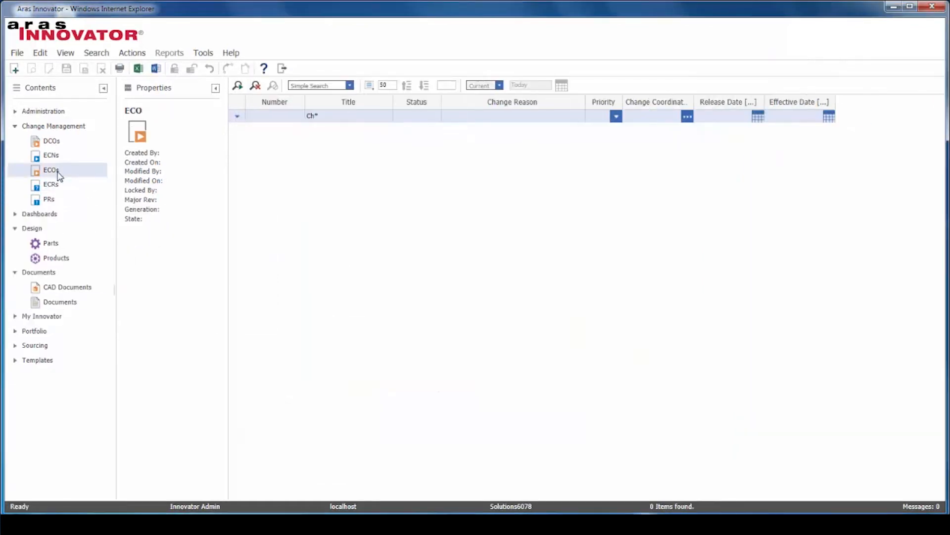
Step: Reopen ECO-00001052 from the search and review its signoff workflow diagram
{"action": "left_click", "coordinate": [238, 85]}
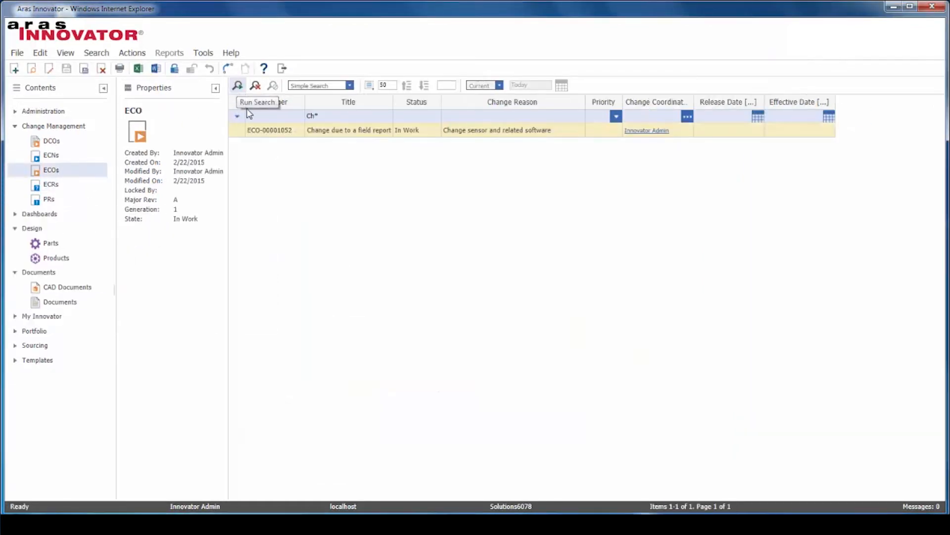
{"action": "double_click", "coordinate": [269, 130]}
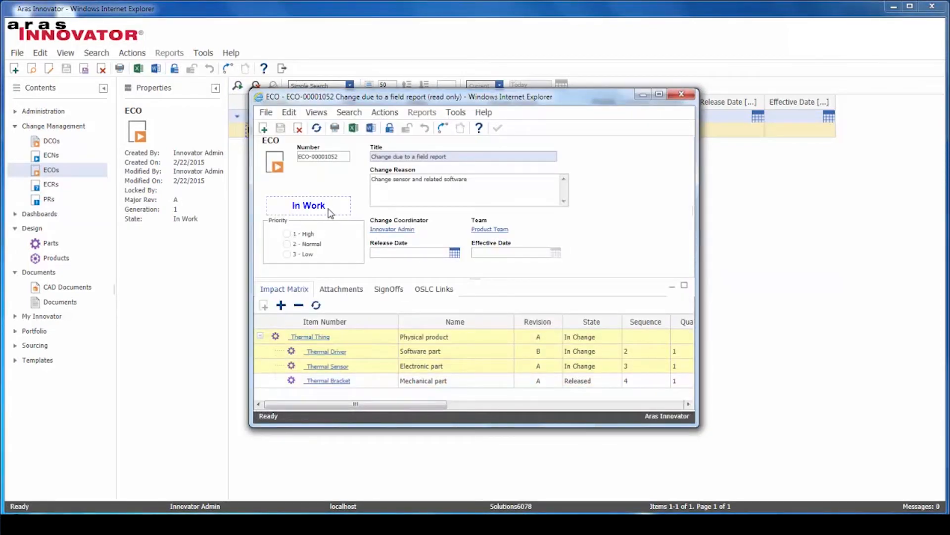
{"action": "left_click", "coordinate": [385, 295]}
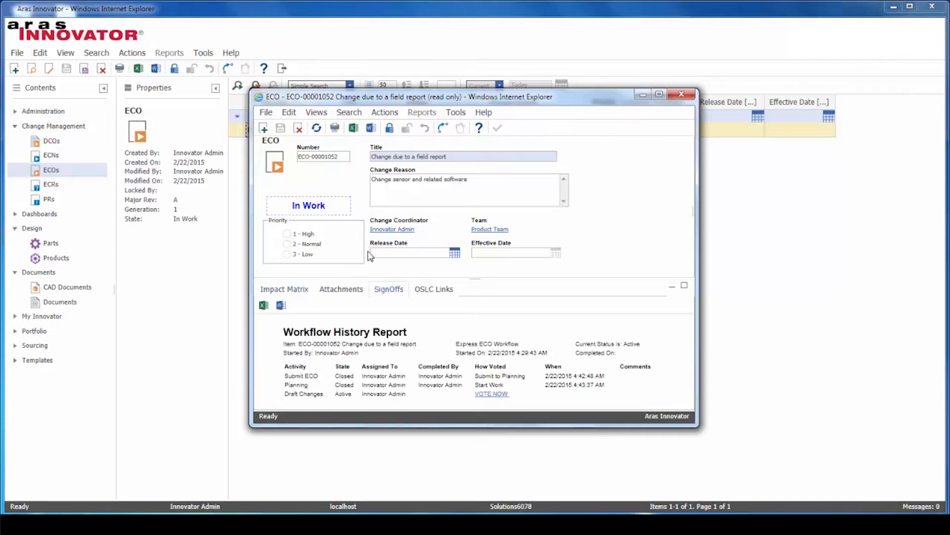
{"action": "left_click", "coordinate": [316, 112]}
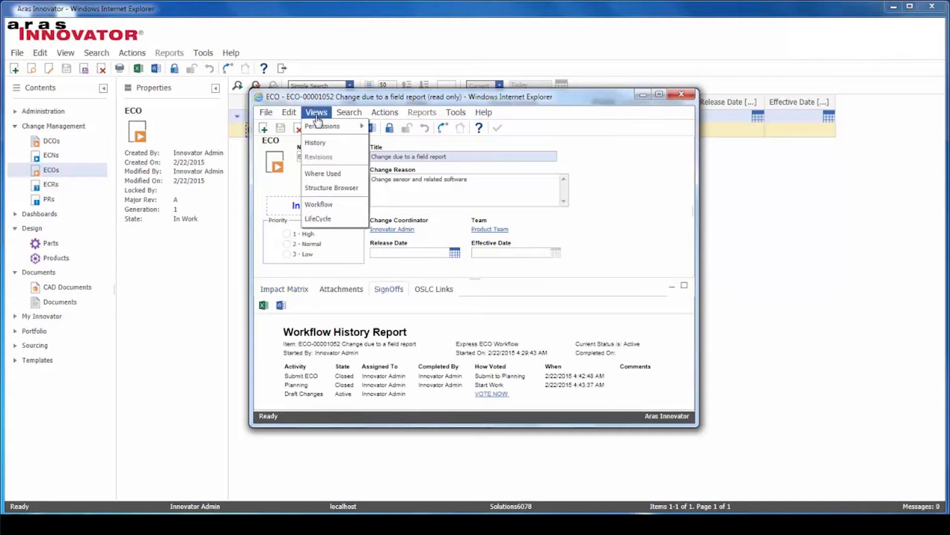
{"action": "left_click", "coordinate": [330, 205]}
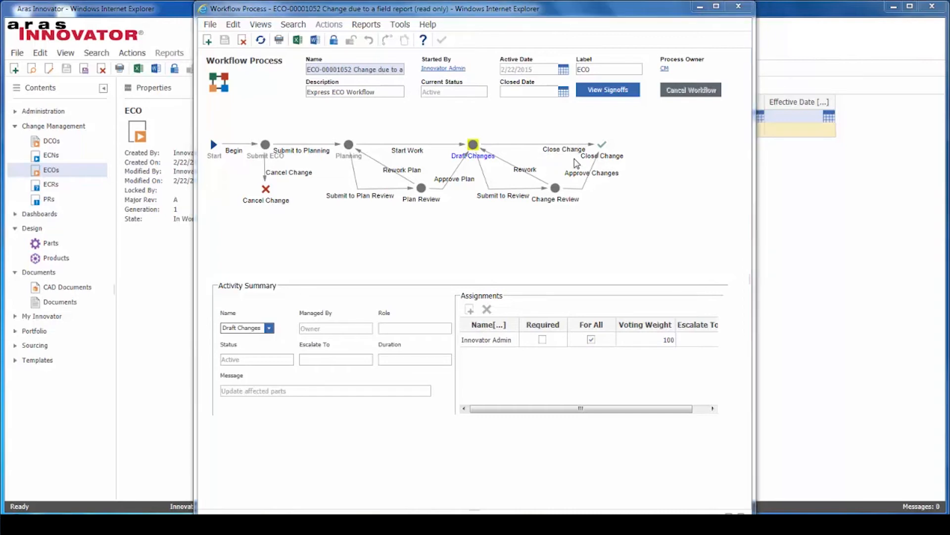
{"action": "left_click", "coordinate": [738, 6]}
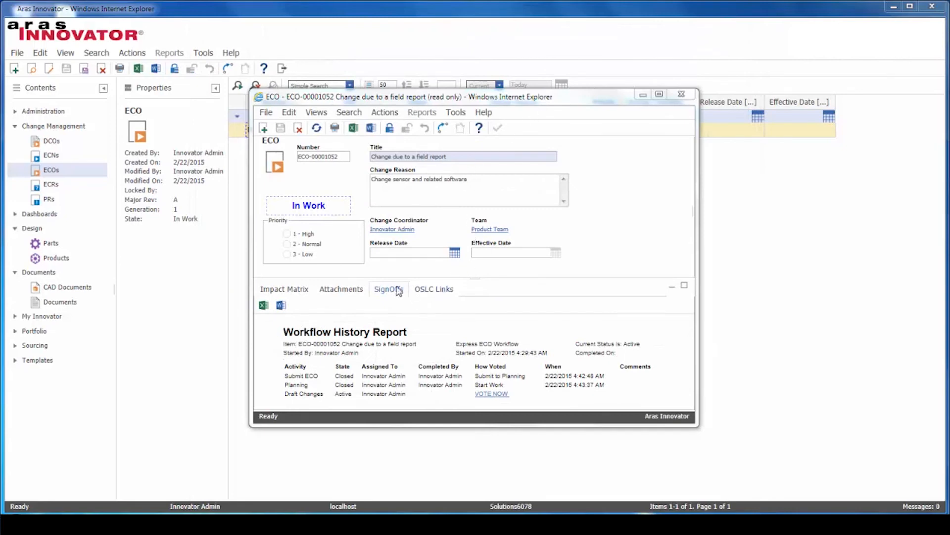
Step: Vote Close Change on the Draft Changes activity and complete it
{"action": "left_click", "coordinate": [493, 396]}
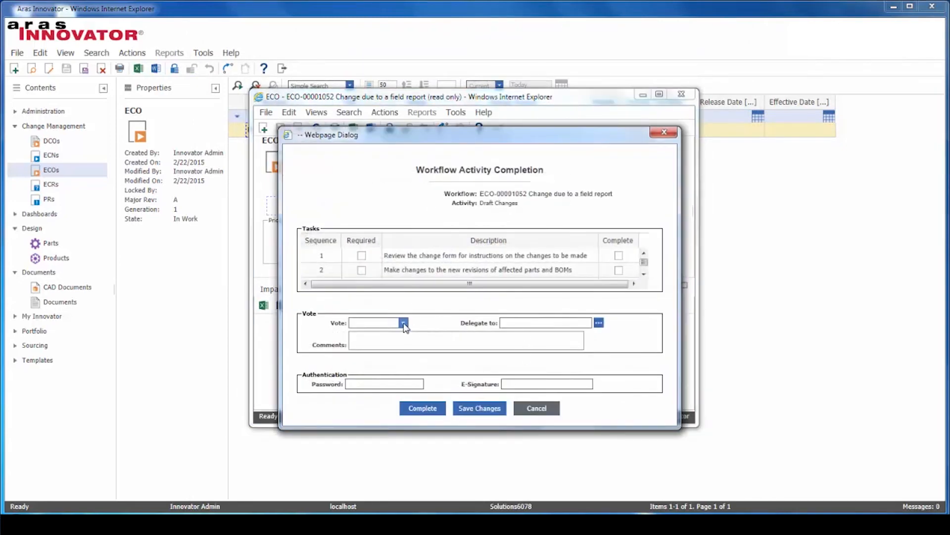
{"action": "left_click", "coordinate": [404, 323]}
{"action": "left_click", "coordinate": [393, 331]}
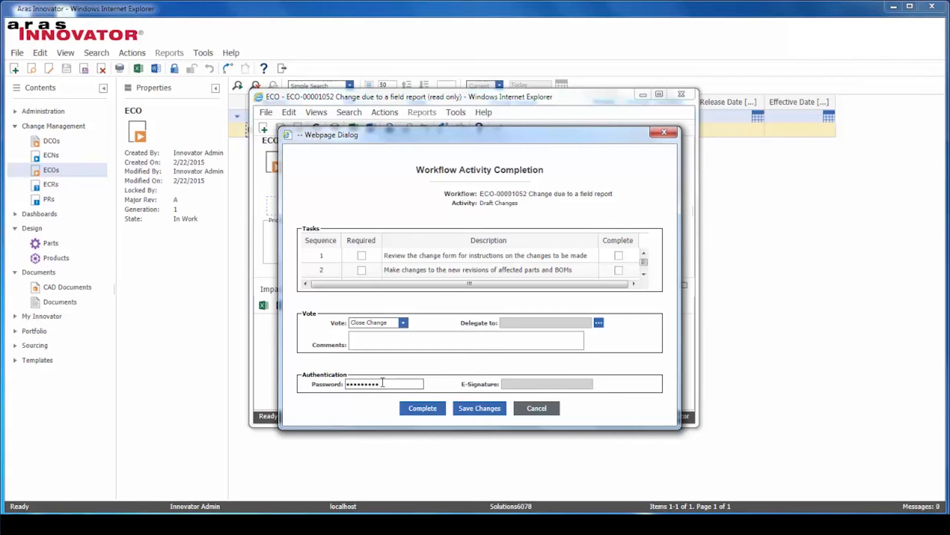
{"action": "left_click", "coordinate": [436, 416]}
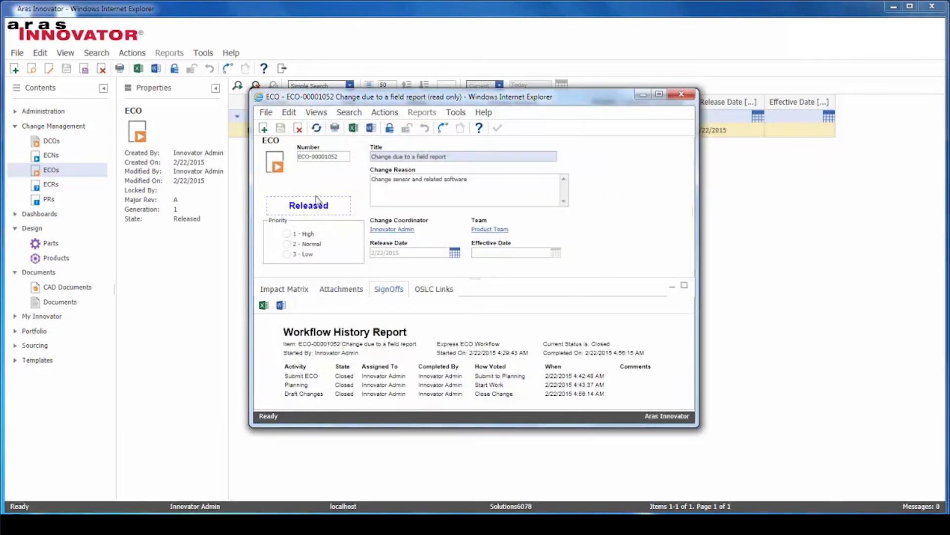
Step: Close the ECO and list the Parts to confirm the _Thermal parts are Released
{"action": "left_click", "coordinate": [686, 96]}
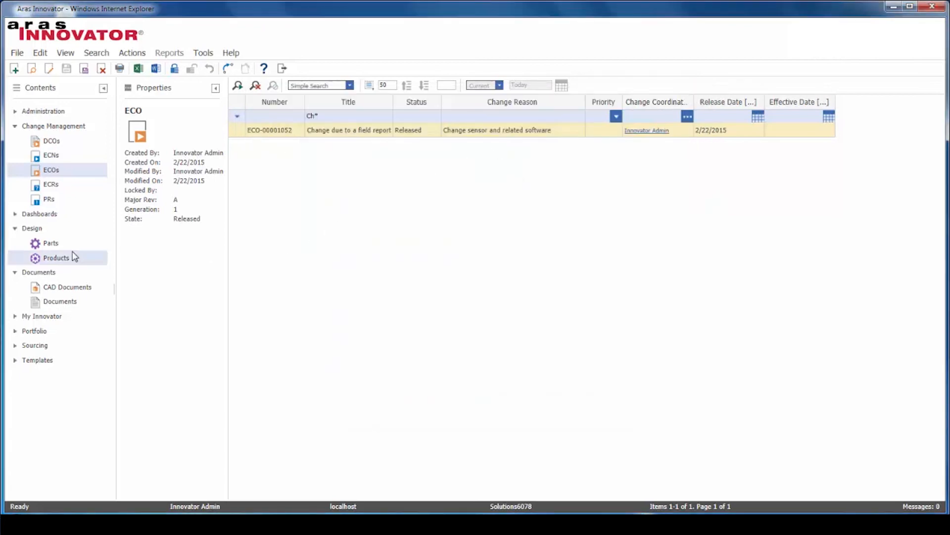
{"action": "left_click", "coordinate": [59, 245]}
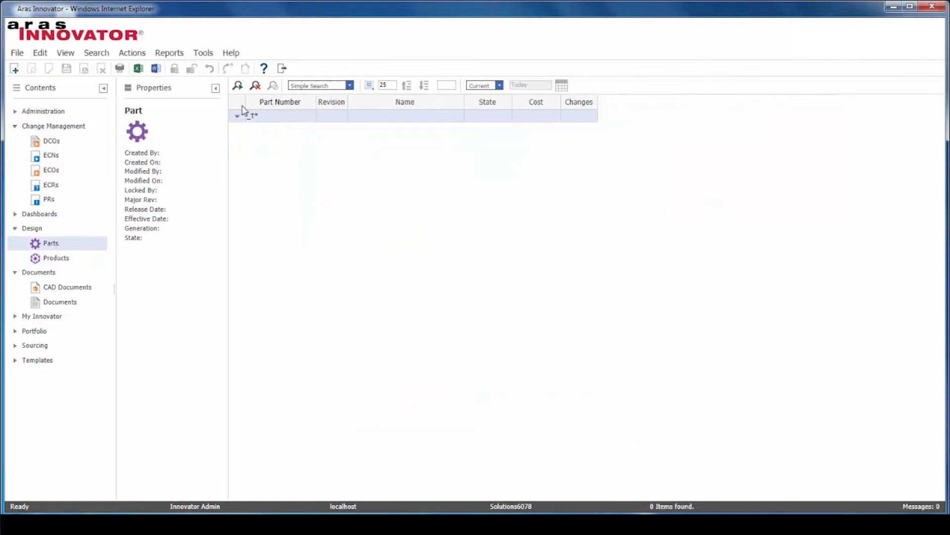
{"action": "left_click", "coordinate": [237, 86]}
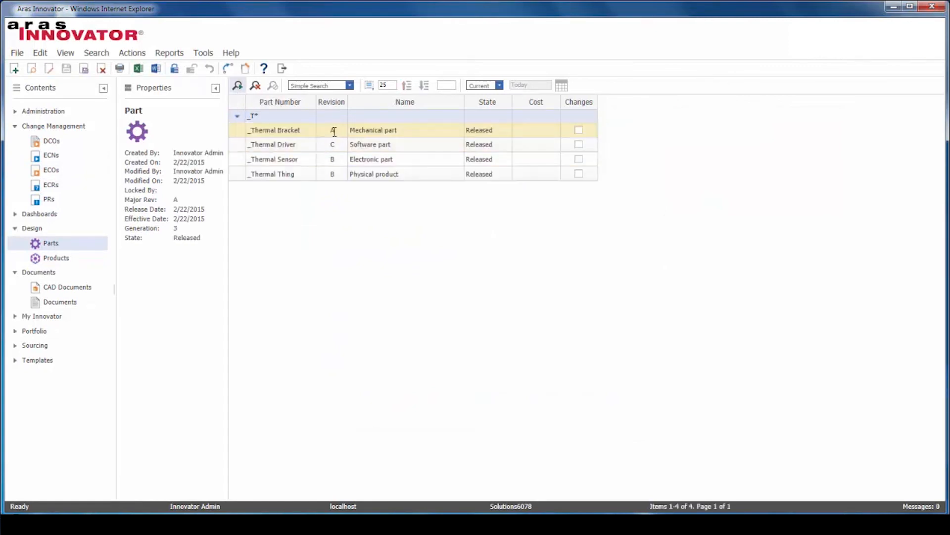